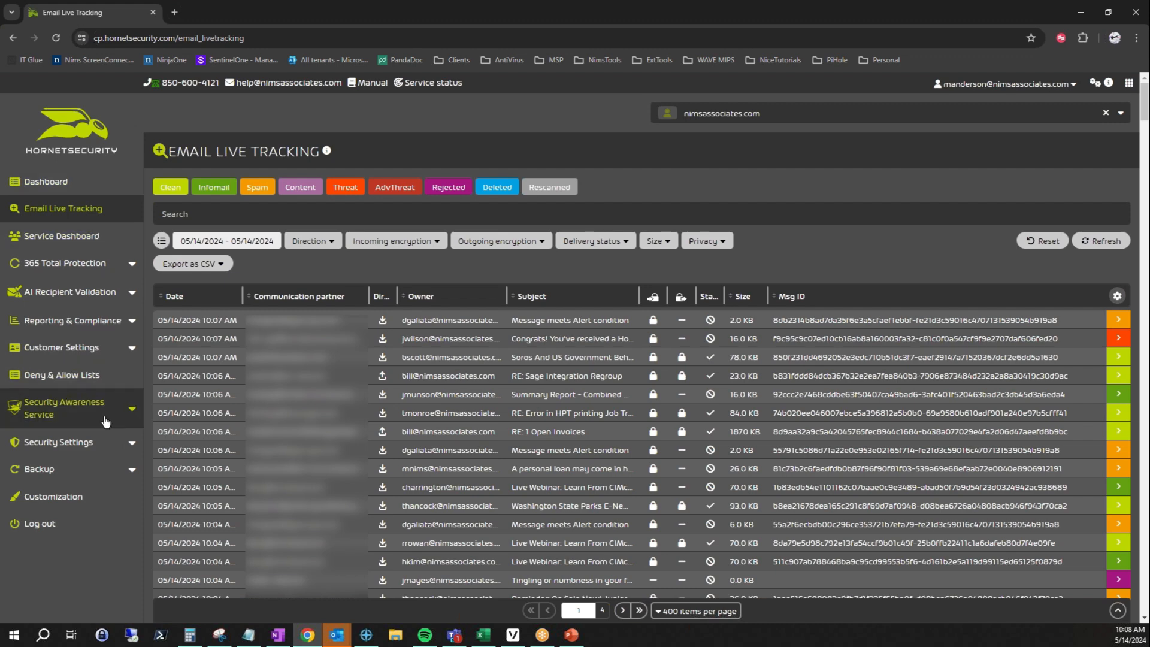
# Open the 365 Total Backup page of the backup services and launch 365 Total Backup.
pyautogui.click(105, 481)
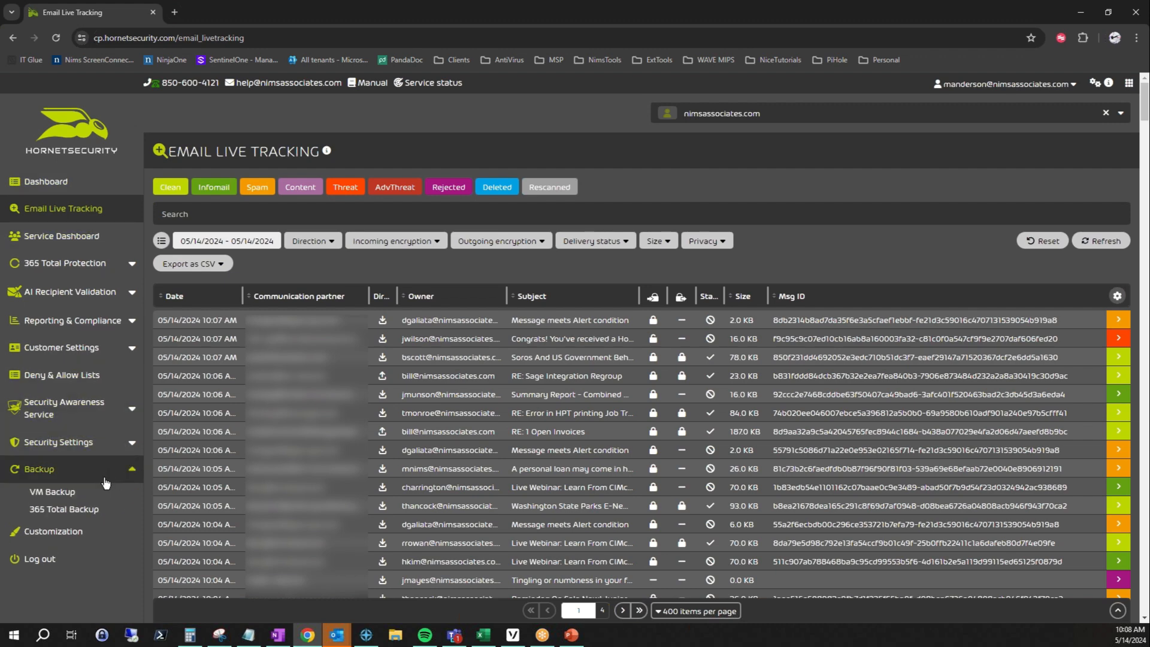
pyautogui.click(84, 516)
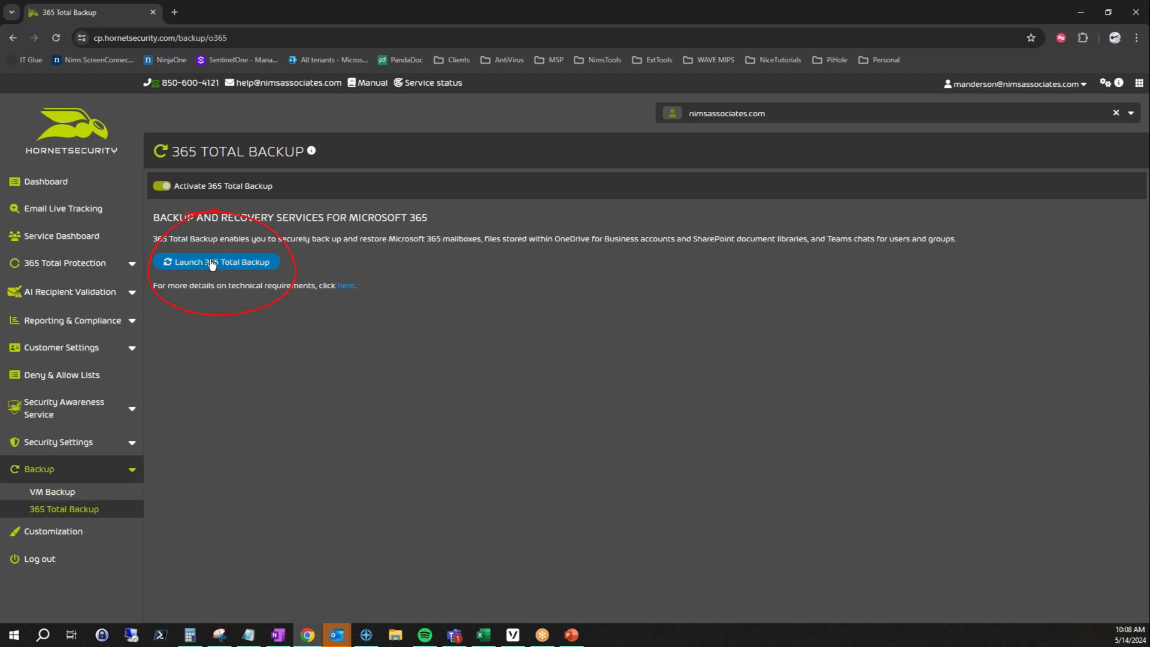
pyautogui.click(252, 264)
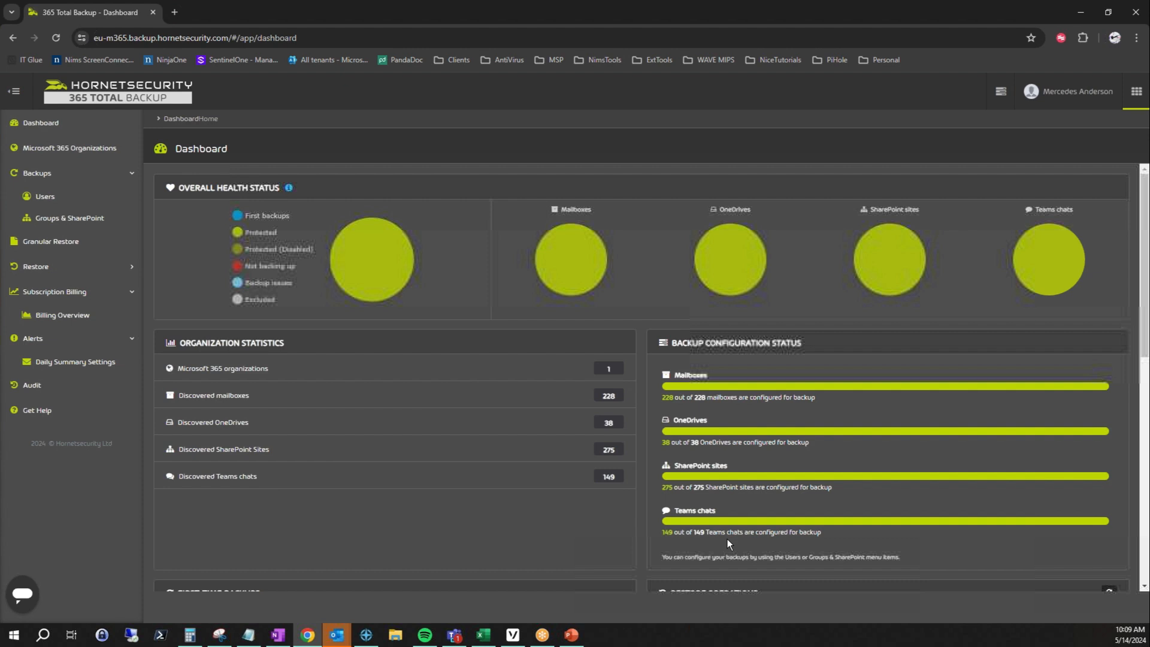
# Open the backed-up users and examine their mailbox, OneDrive and Teams chat protection status.
pyautogui.moveTo(716, 388)
pyautogui.click(48, 198)
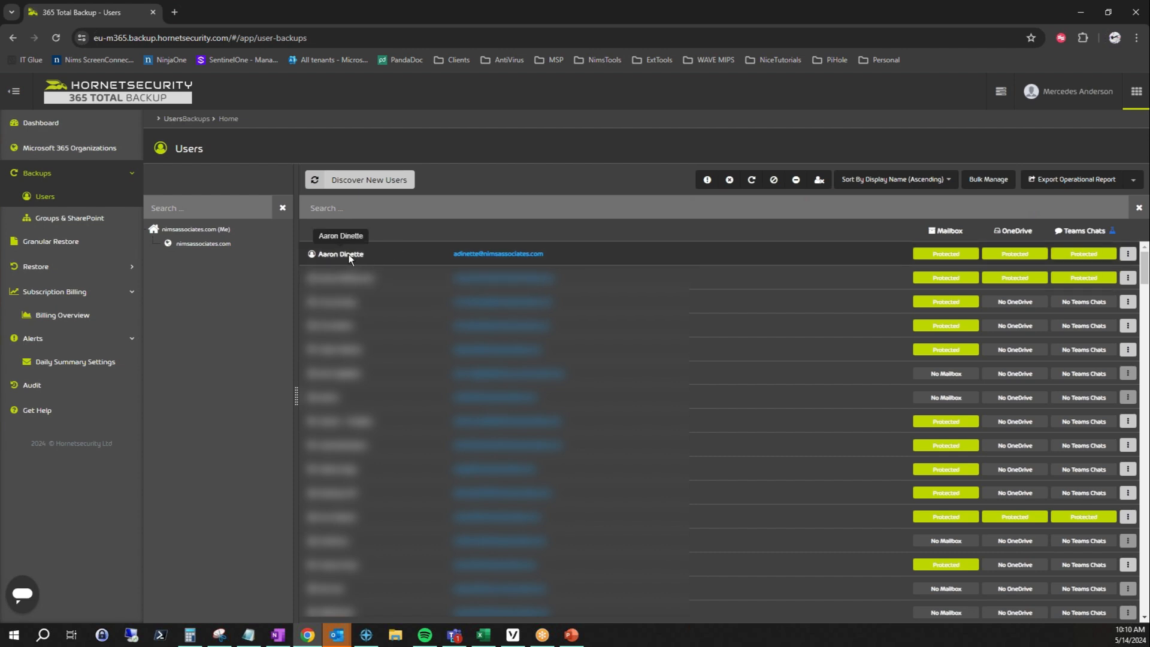
pyautogui.moveTo(917, 260)
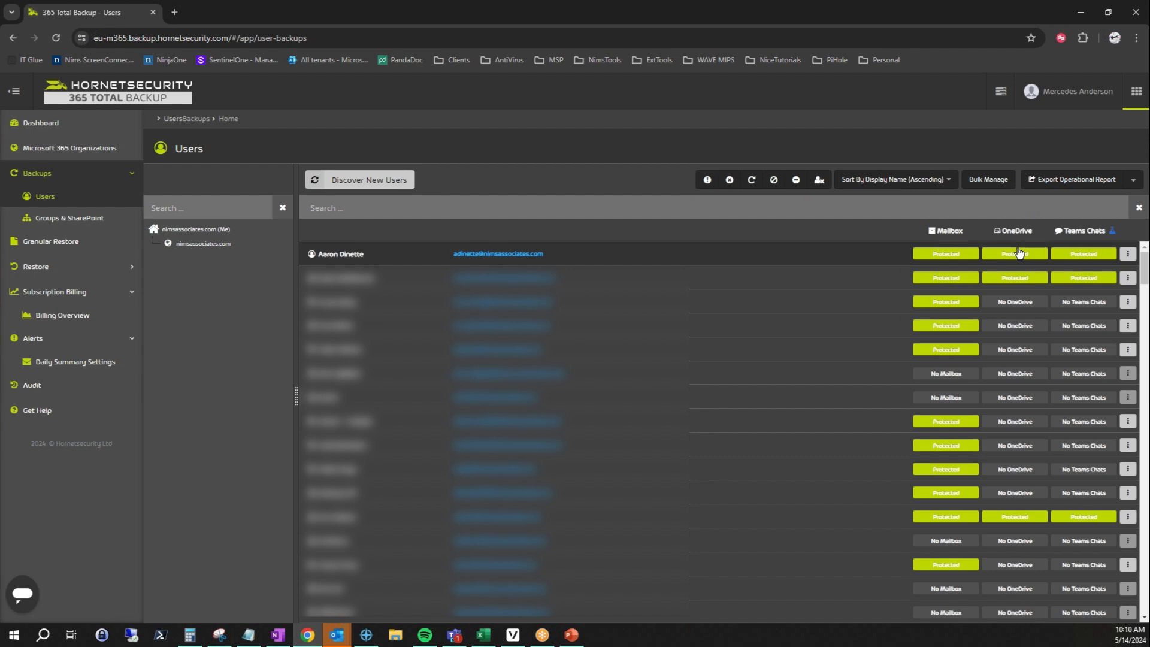
pyautogui.moveTo(1038, 259)
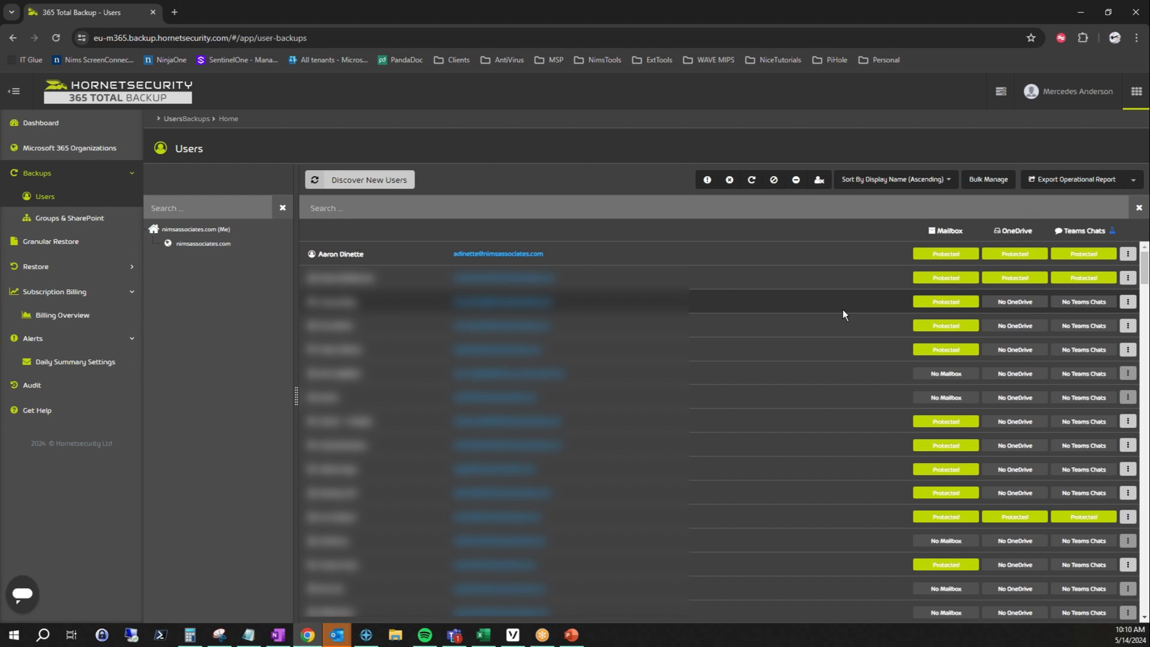
pyautogui.moveTo(907, 311)
pyautogui.moveTo(1055, 310)
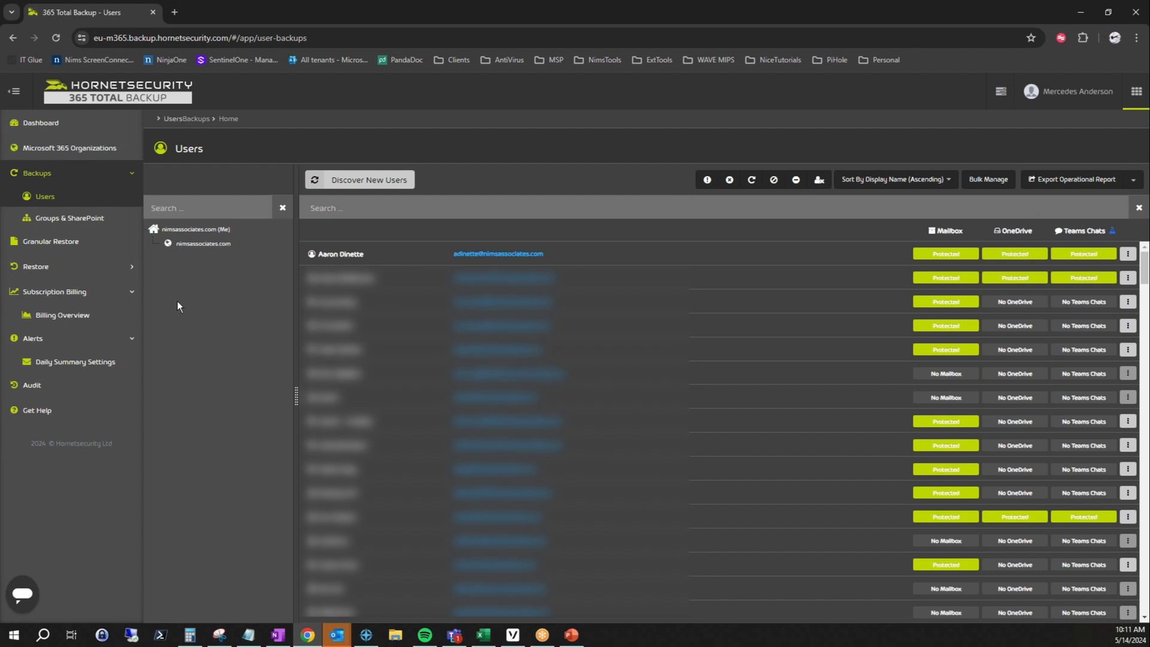
# Open the Groups & SharePoint backups and examine the mailbox, files and Teams chat protection of the listed groups and sites.
pyautogui.click(21, 220)
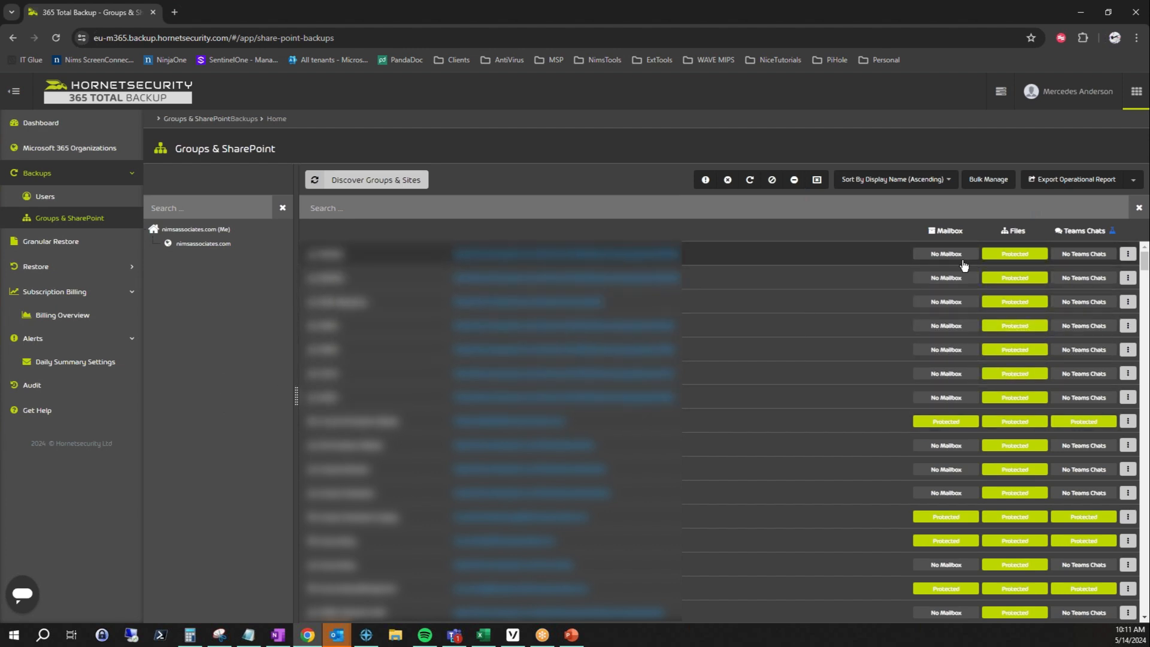
pyautogui.moveTo(954, 253)
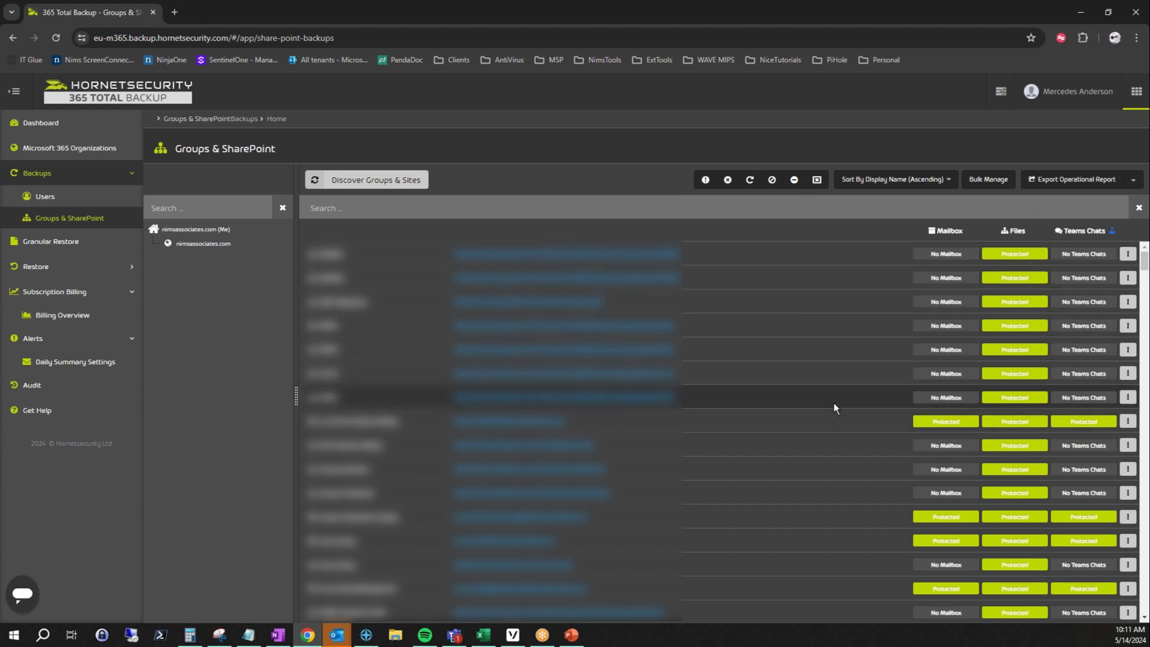
pyautogui.moveTo(918, 429)
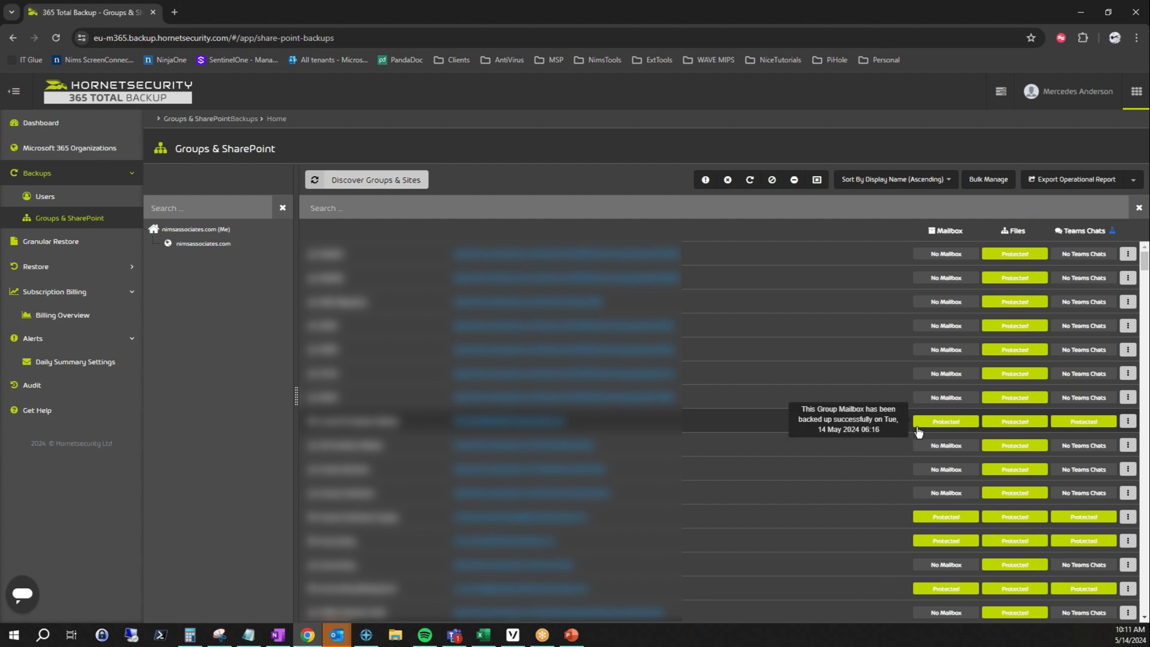
pyautogui.moveTo(1061, 427)
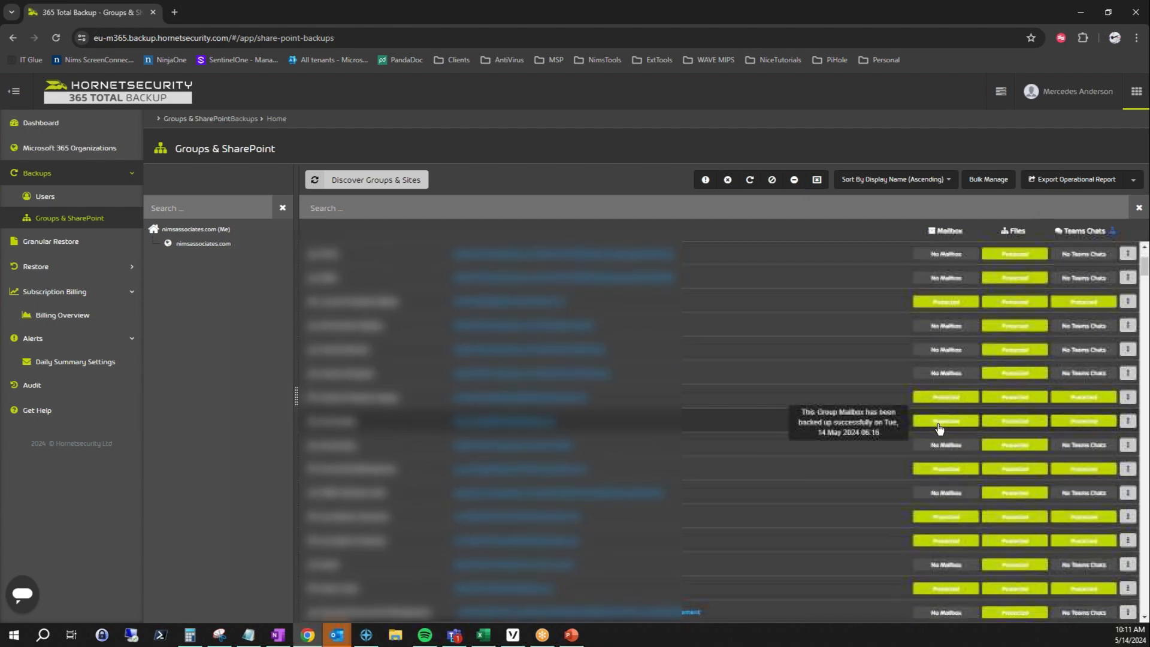
pyautogui.scroll(-5, 899, 439)
pyautogui.scroll(3, 895, 444)
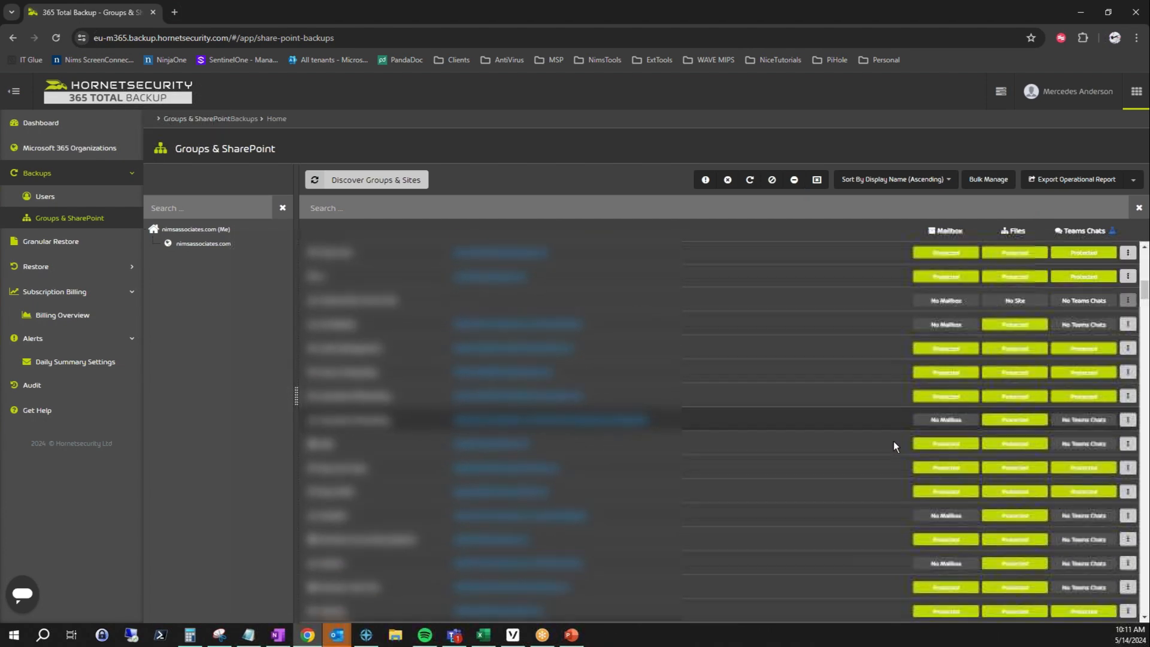
pyautogui.scroll(5, 894, 441)
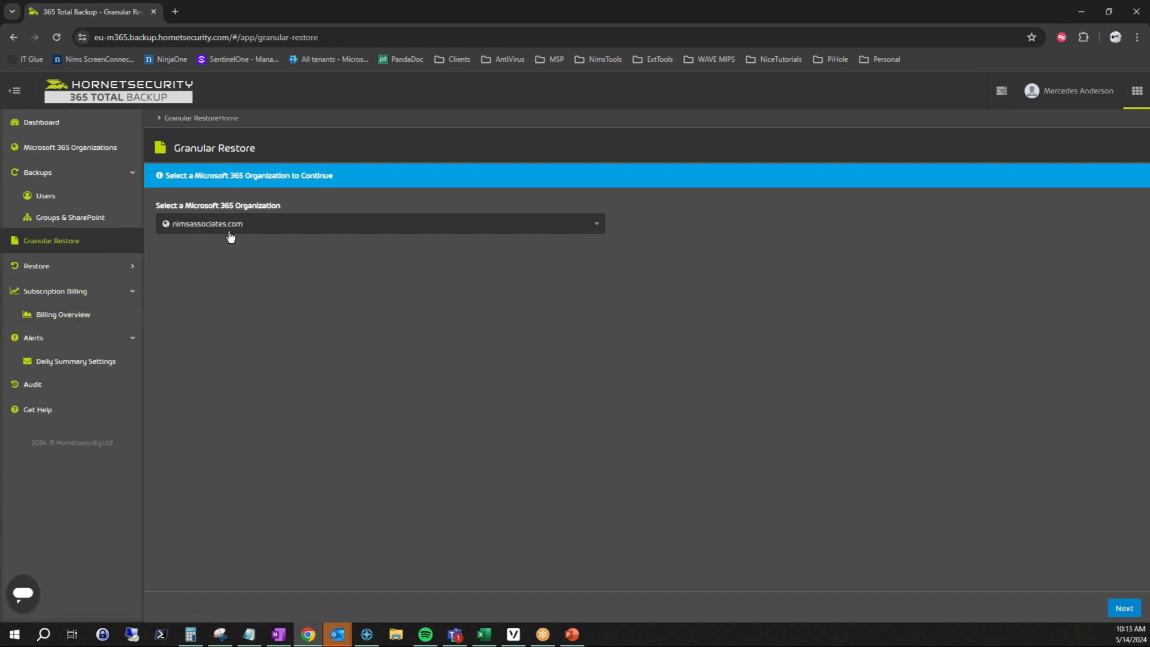
# Start a granular restore for the nimsassociates.com organization with OneDrive Account as the restore type.
pyautogui.click(1133, 616)
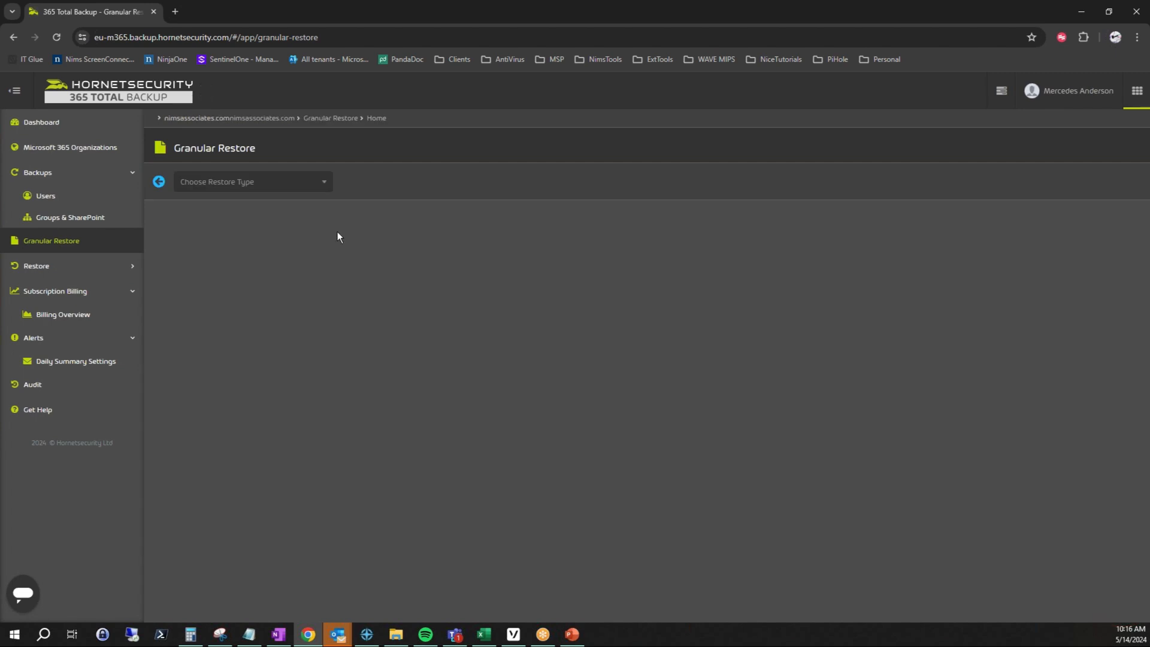
pyautogui.click(324, 189)
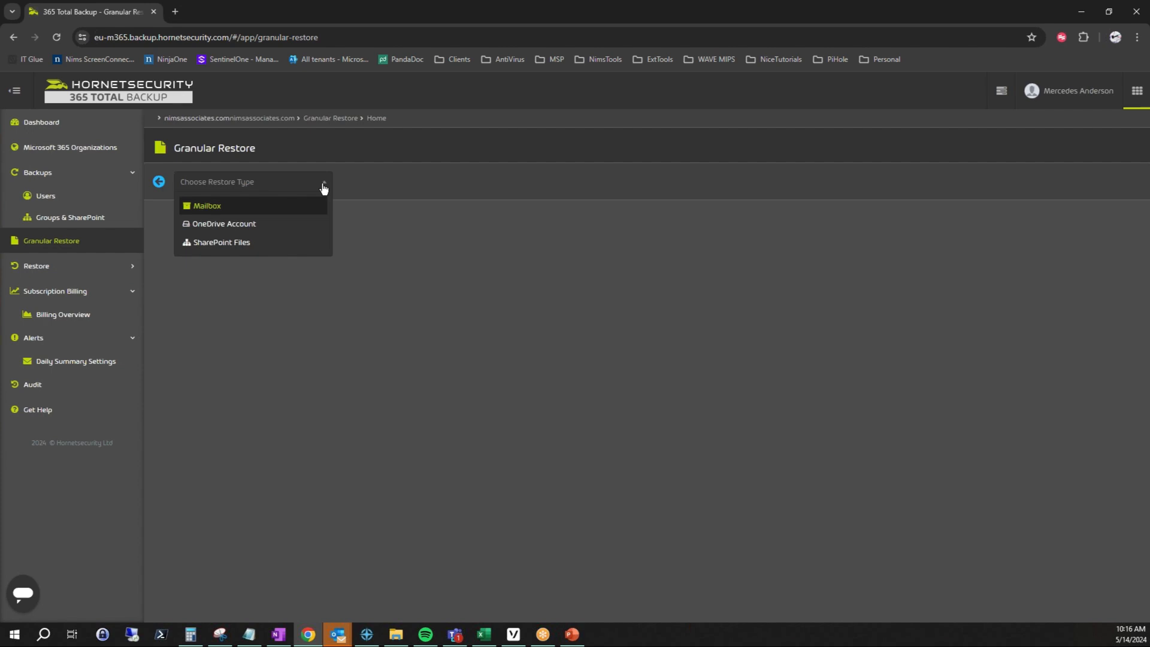
pyautogui.click(308, 228)
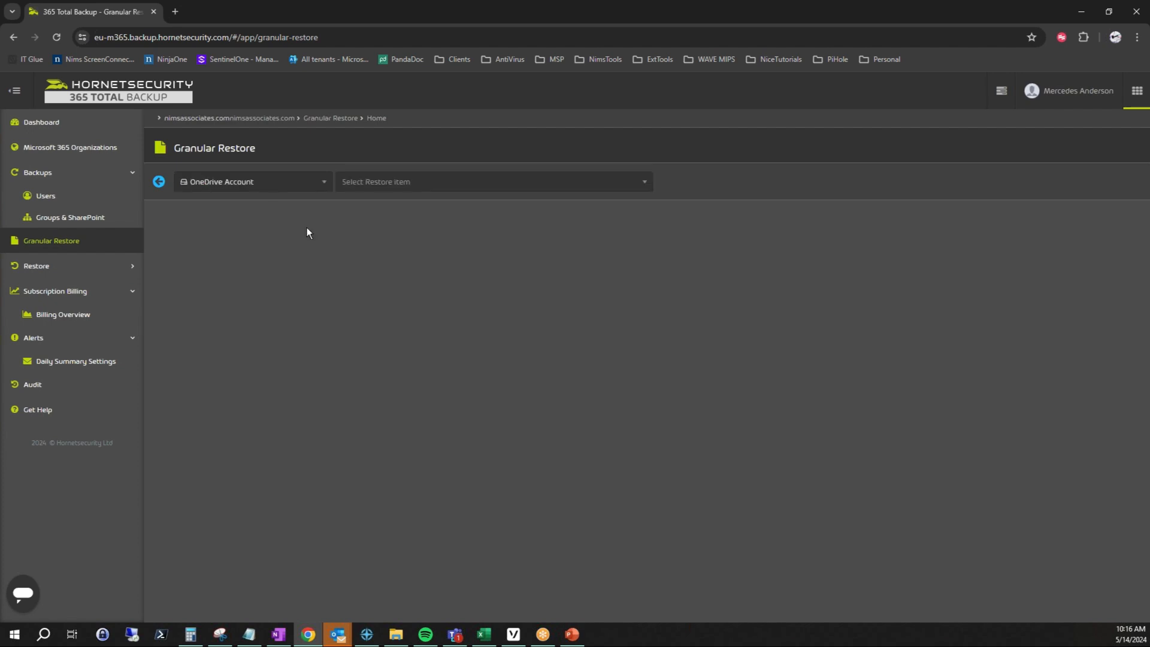
# Choose the signed-in user's OneDrive account as the item to restore from.
pyautogui.click(638, 189)
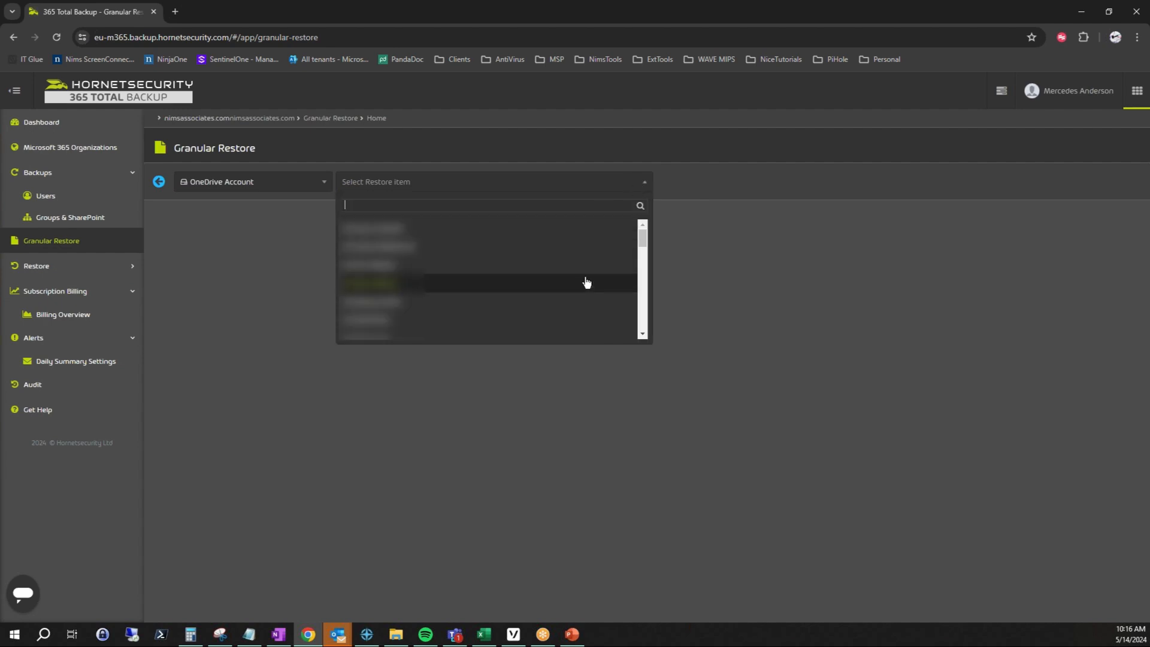
pyautogui.scroll(-5, 587, 284)
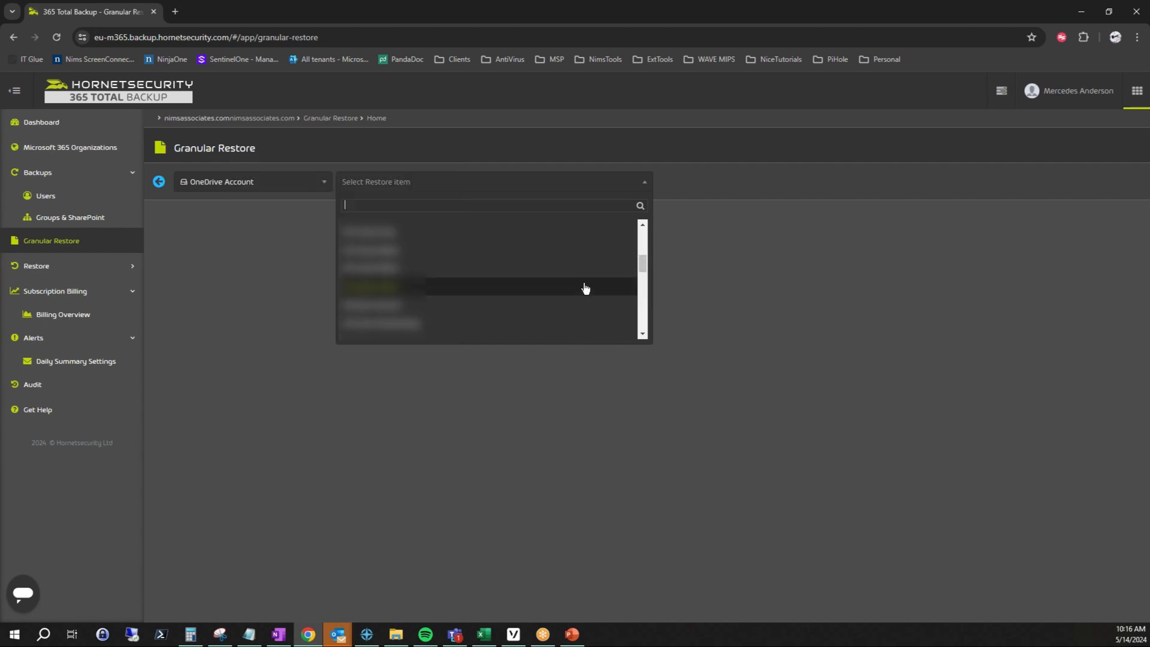
pyautogui.scroll(-2, 585, 282)
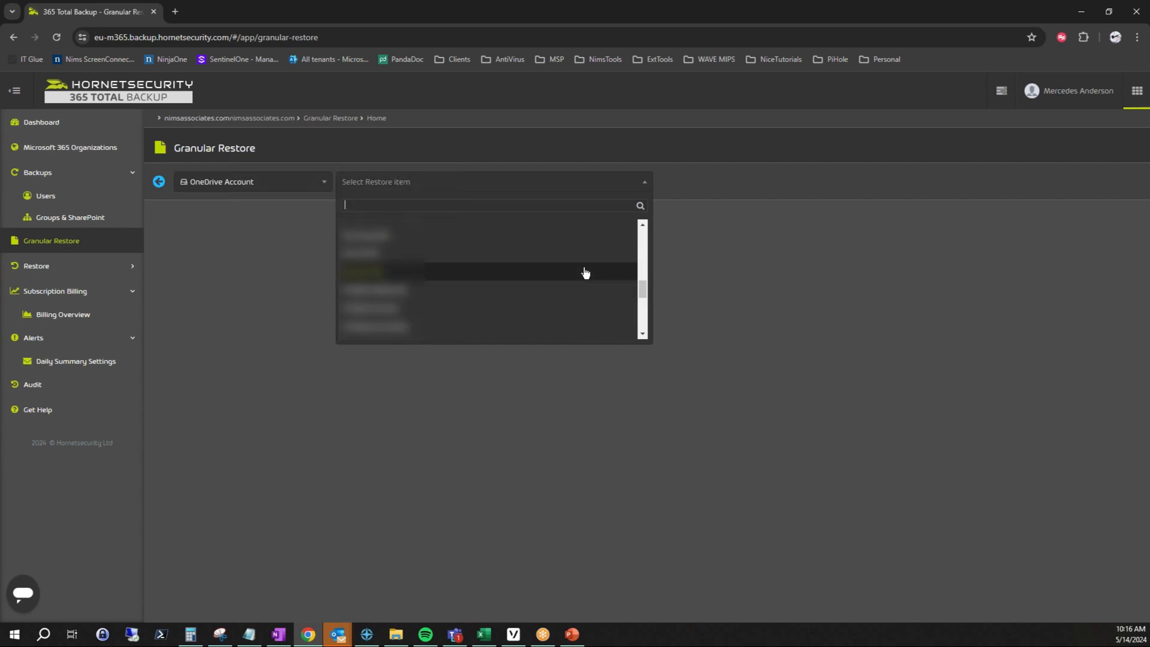
pyautogui.scroll(-2, 586, 272)
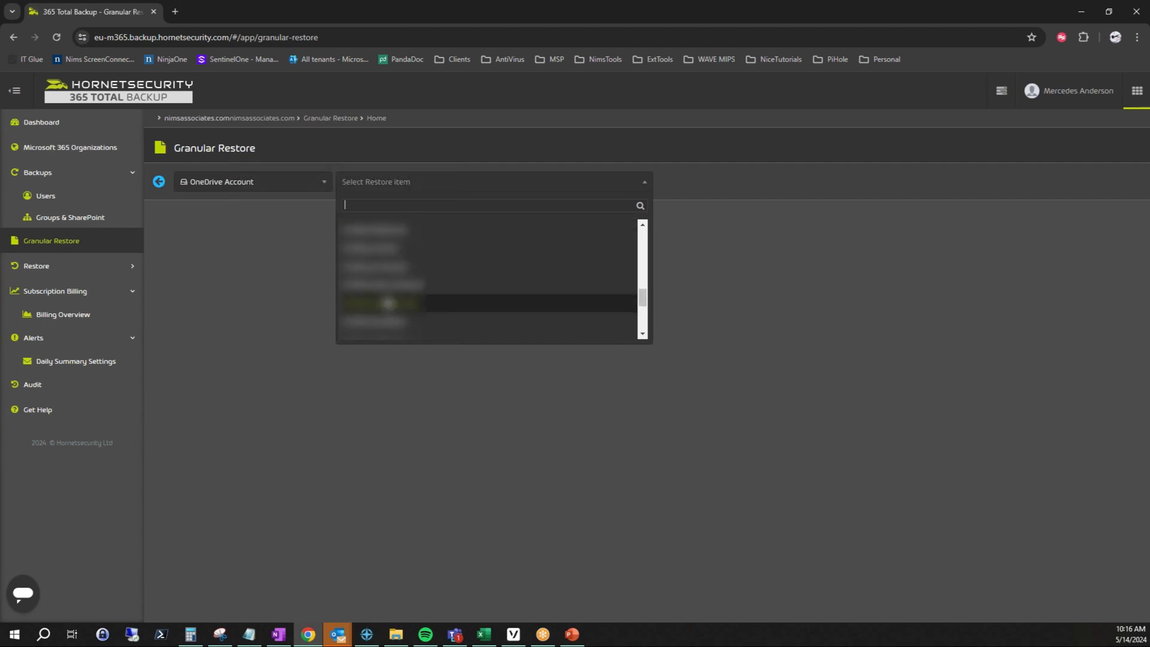
pyautogui.click(385, 287)
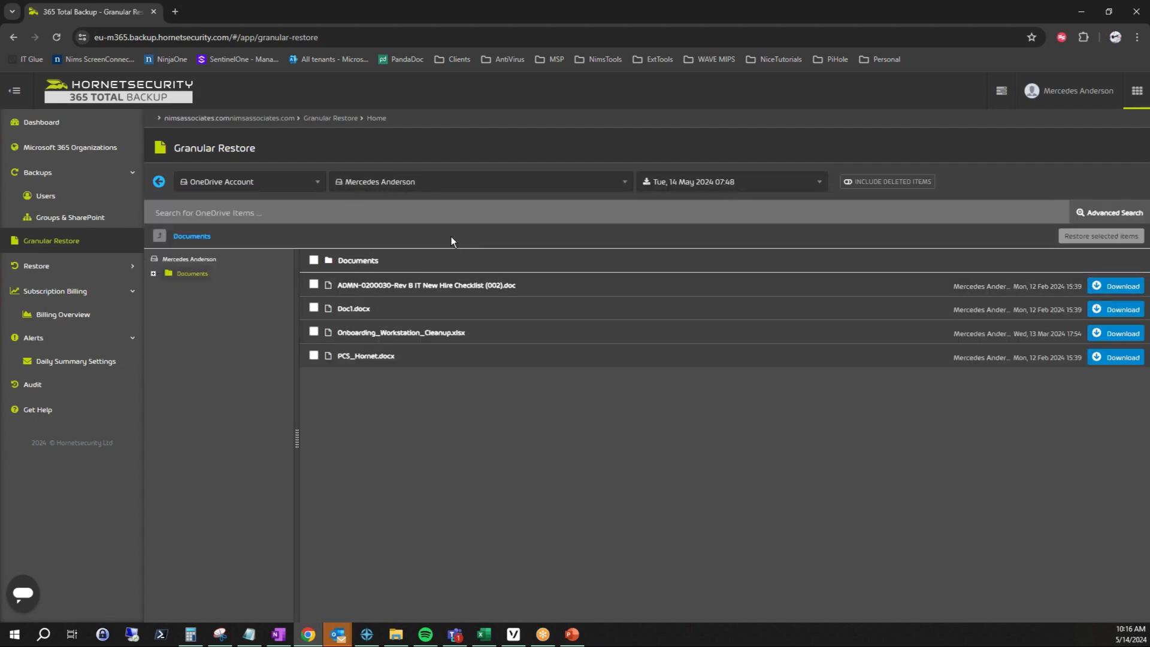
# Browse the available backup versions of the OneDrive account and turn on the inclusion of deleted items.
pyautogui.click(926, 187)
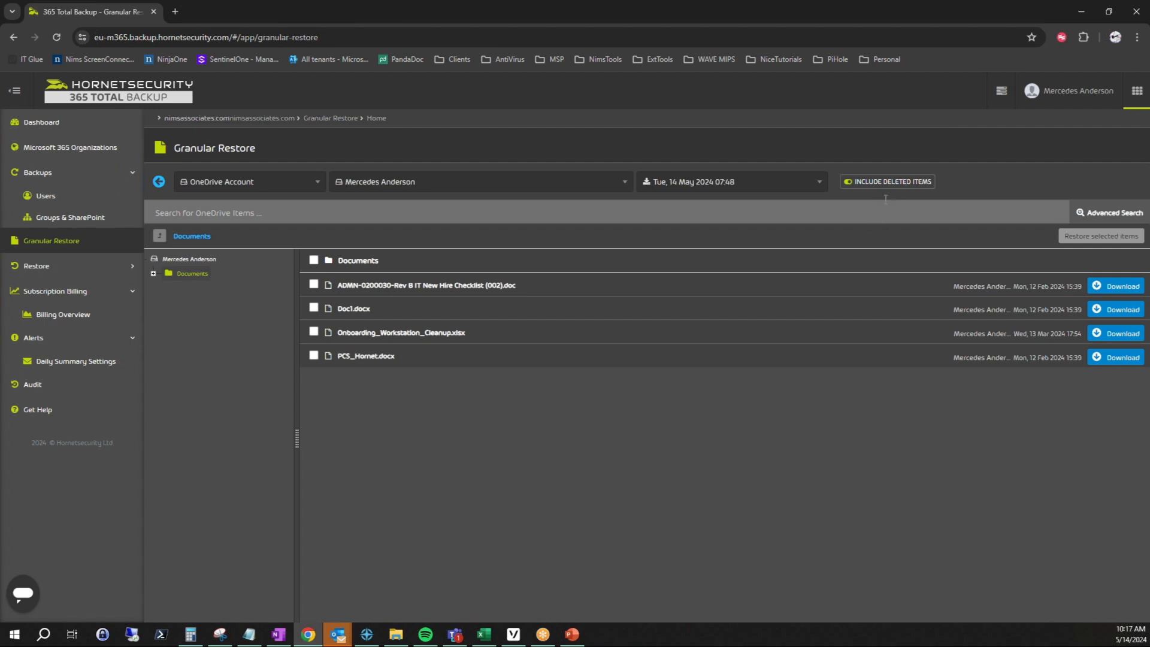
pyautogui.click(849, 182)
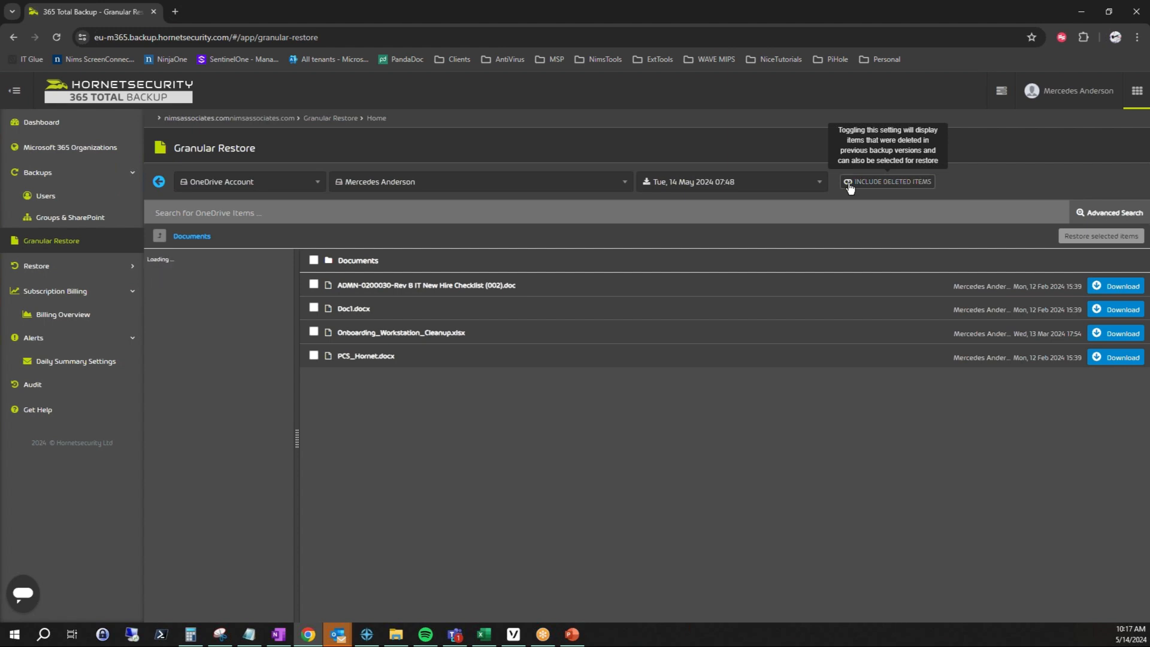
pyautogui.click(813, 186)
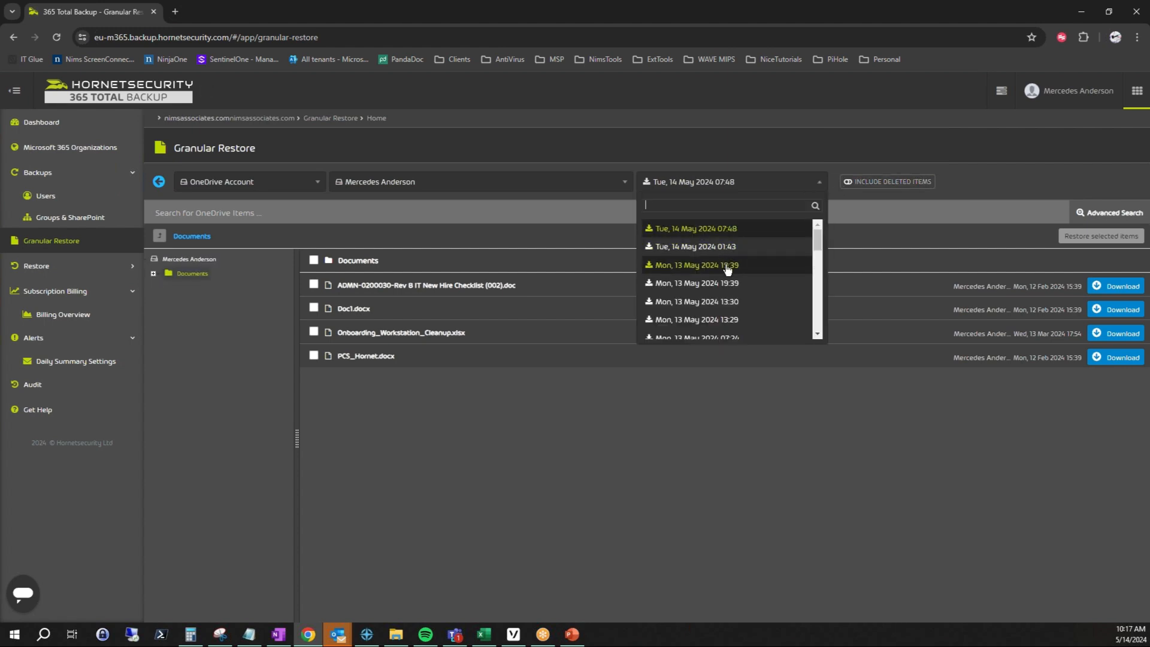
pyautogui.scroll(-5, 727, 275)
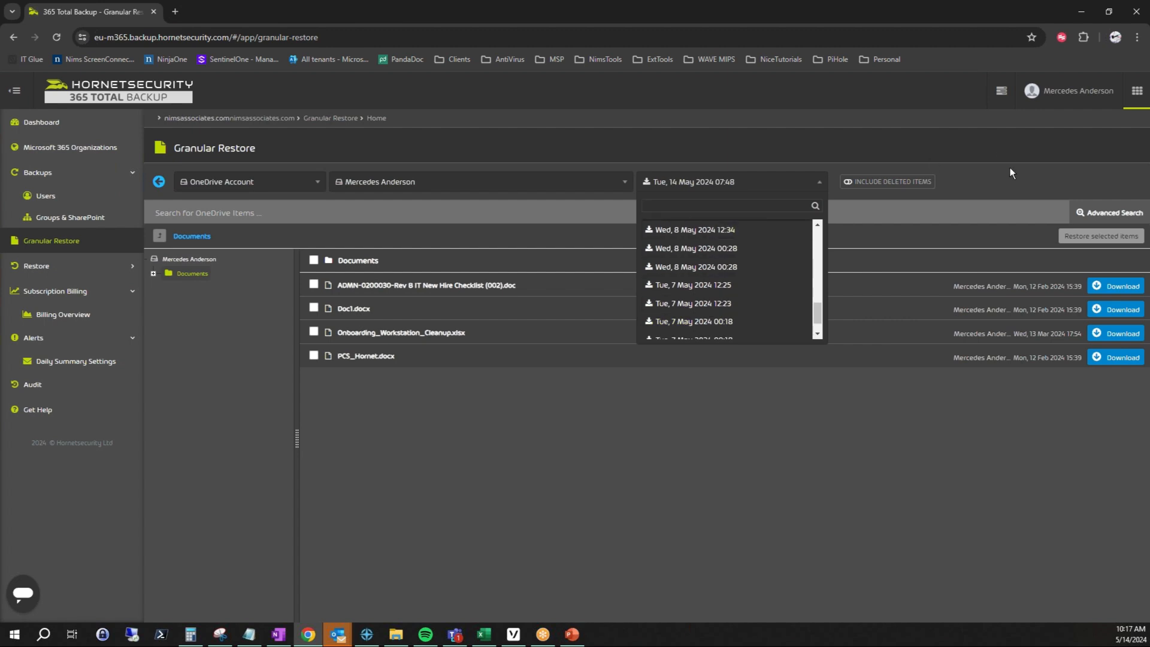
pyautogui.click(916, 185)
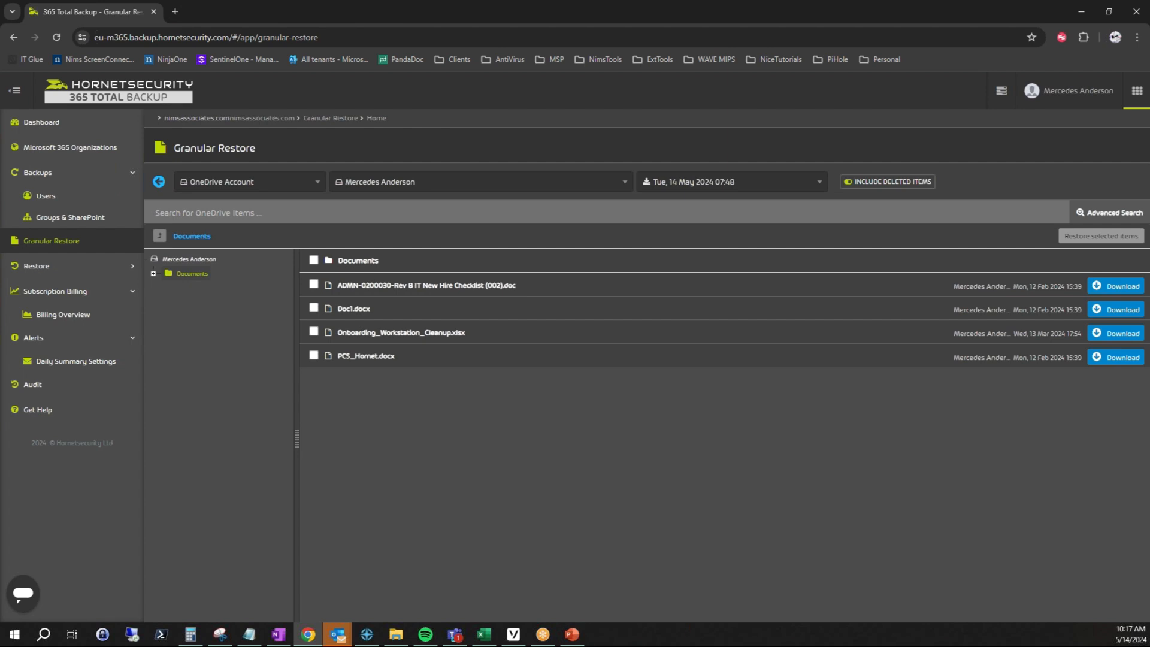
# Switch to File Explorer to check the current contents of the Documents\_Tools folder, and move its window out of the way.
pyautogui.click(396, 635)
pyautogui.moveTo(326, 182); pyautogui.dragTo(492, 120)
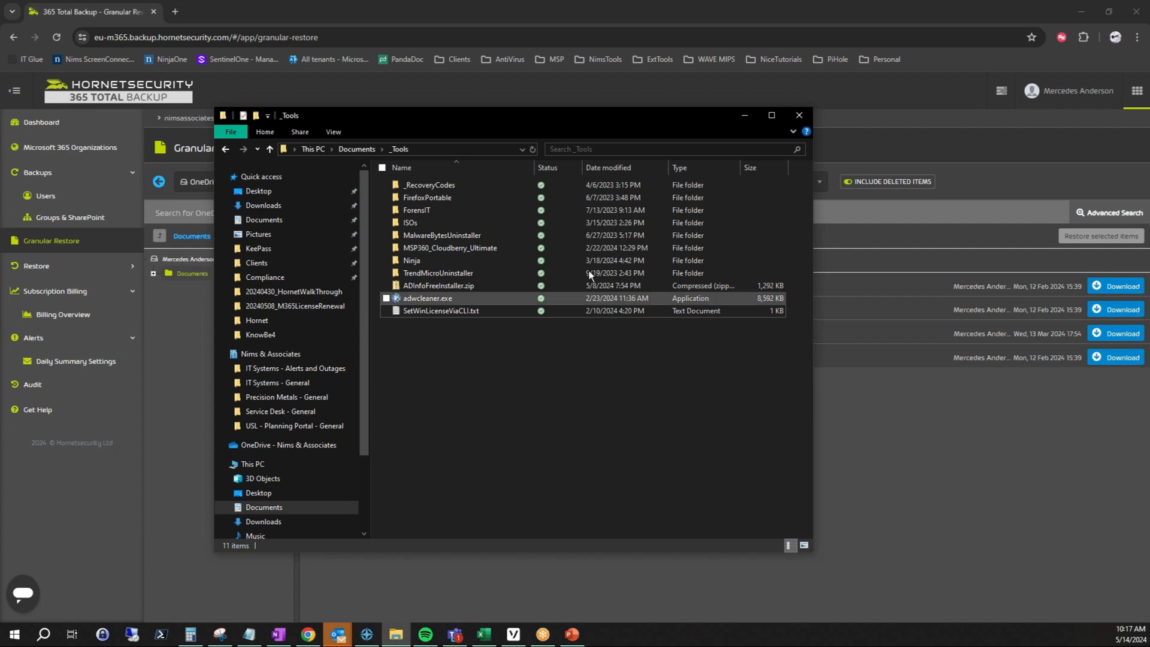
pyautogui.moveTo(592, 116); pyautogui.dragTo(0, 167)
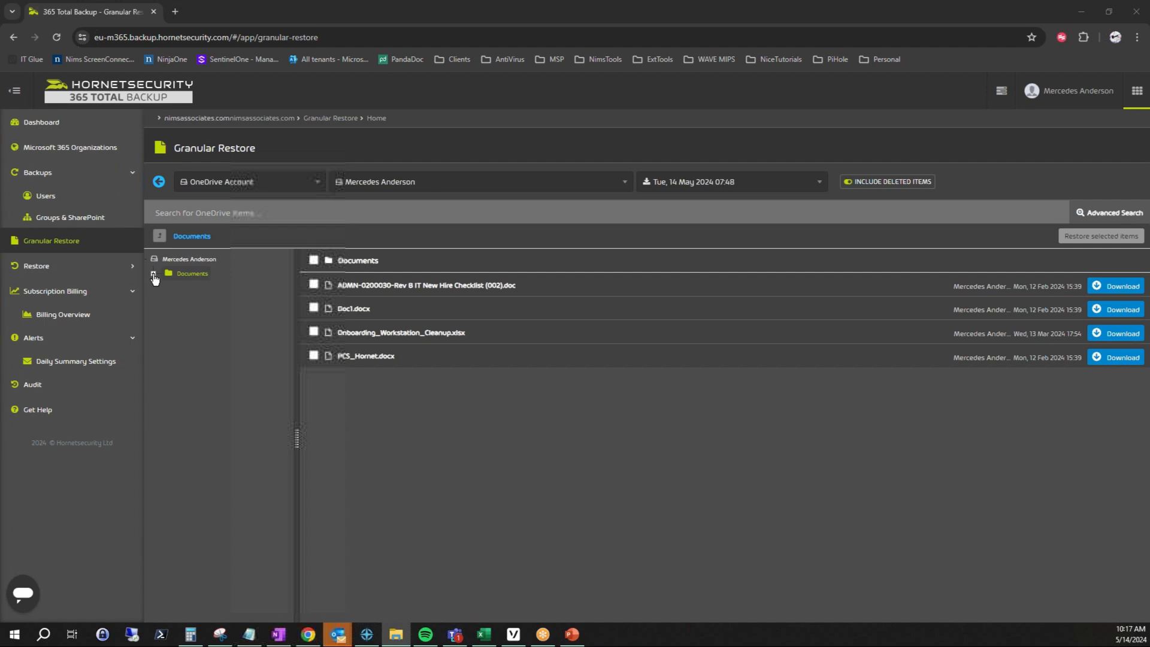
# Expand the nested Documents folders in the backup's folder tree and open the _Tools folder.
pyautogui.click(154, 275)
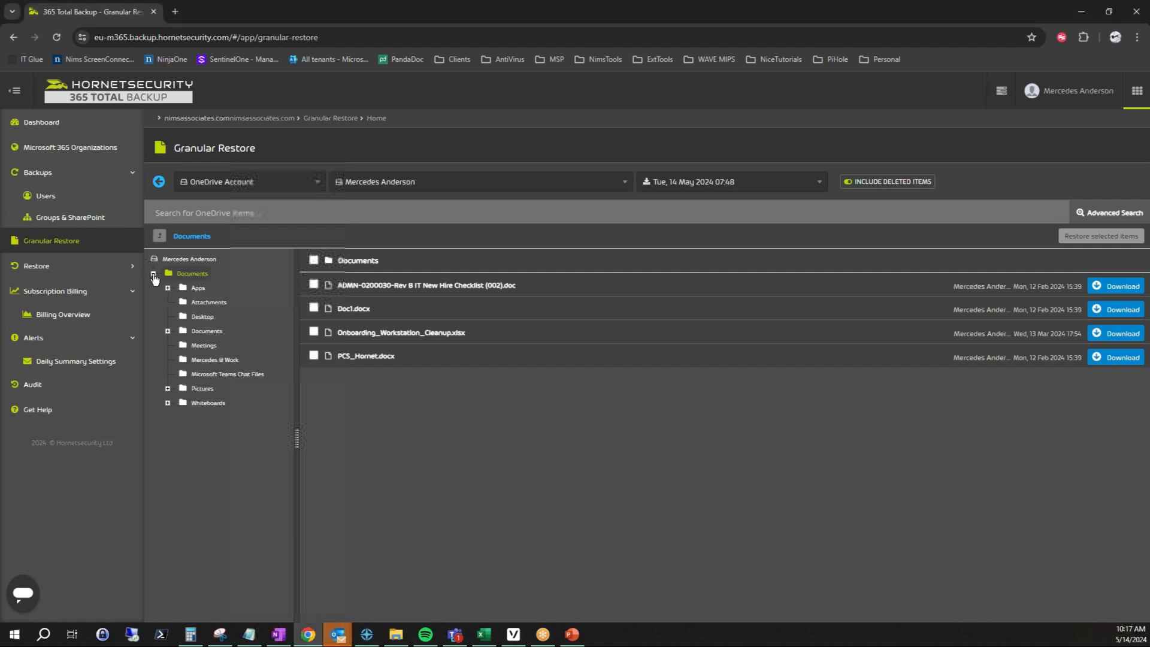
pyautogui.click(168, 332)
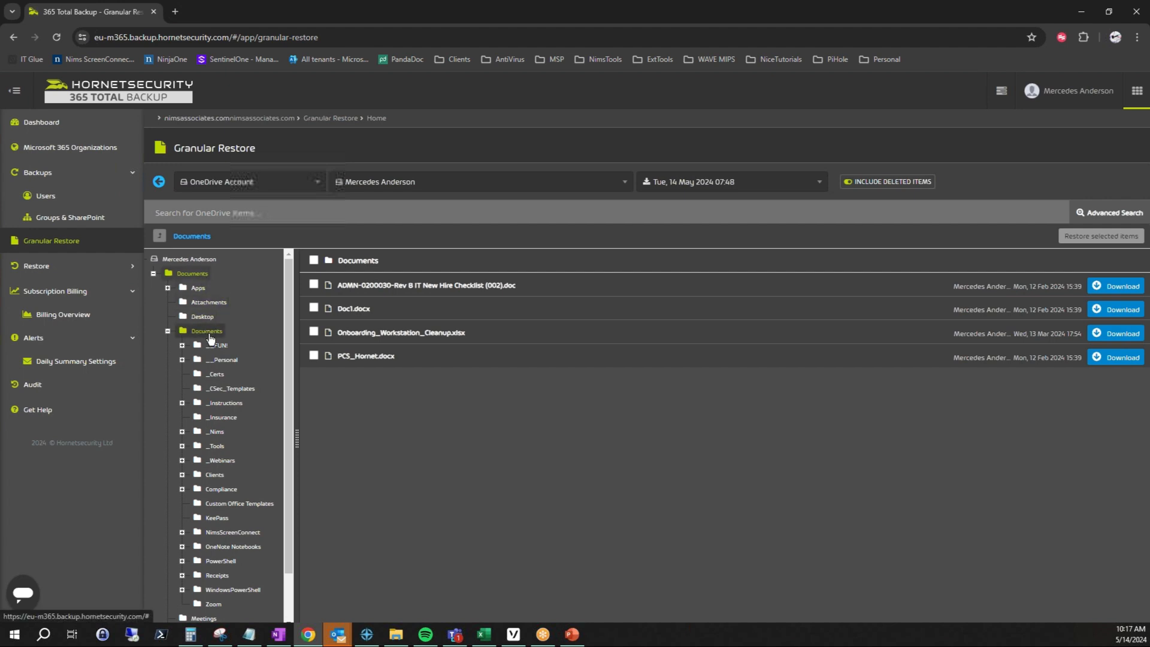
pyautogui.click(203, 449)
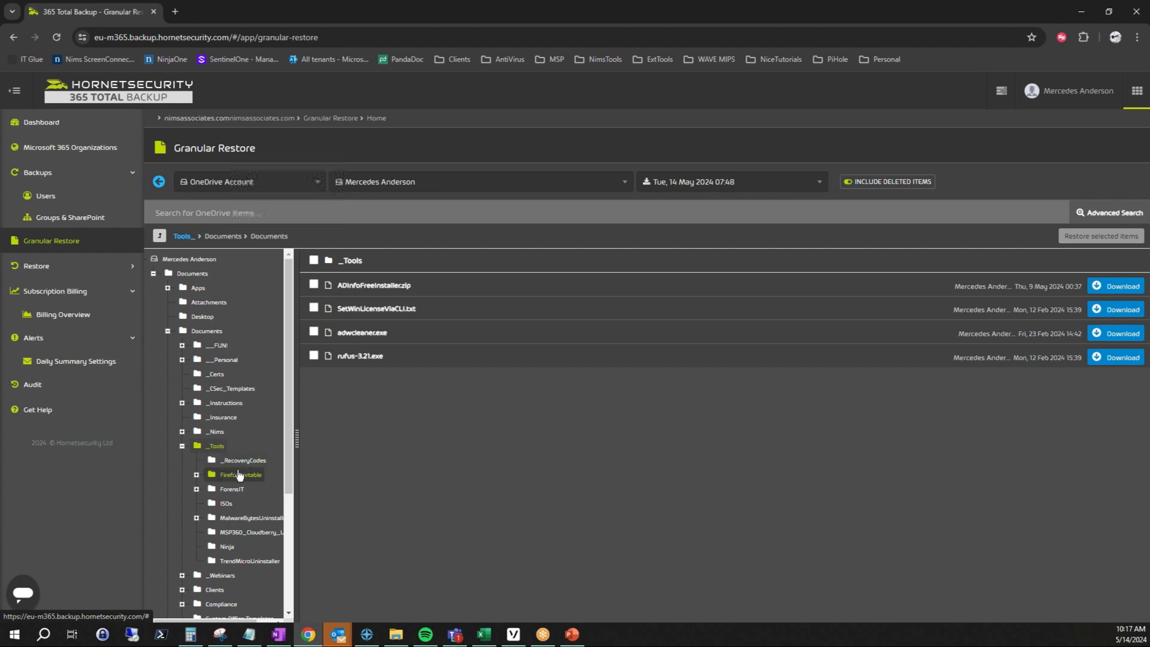
# Select only rufus-3.21.exe in the _Tools folder and start restoring the selected item.
pyautogui.click(313, 358)
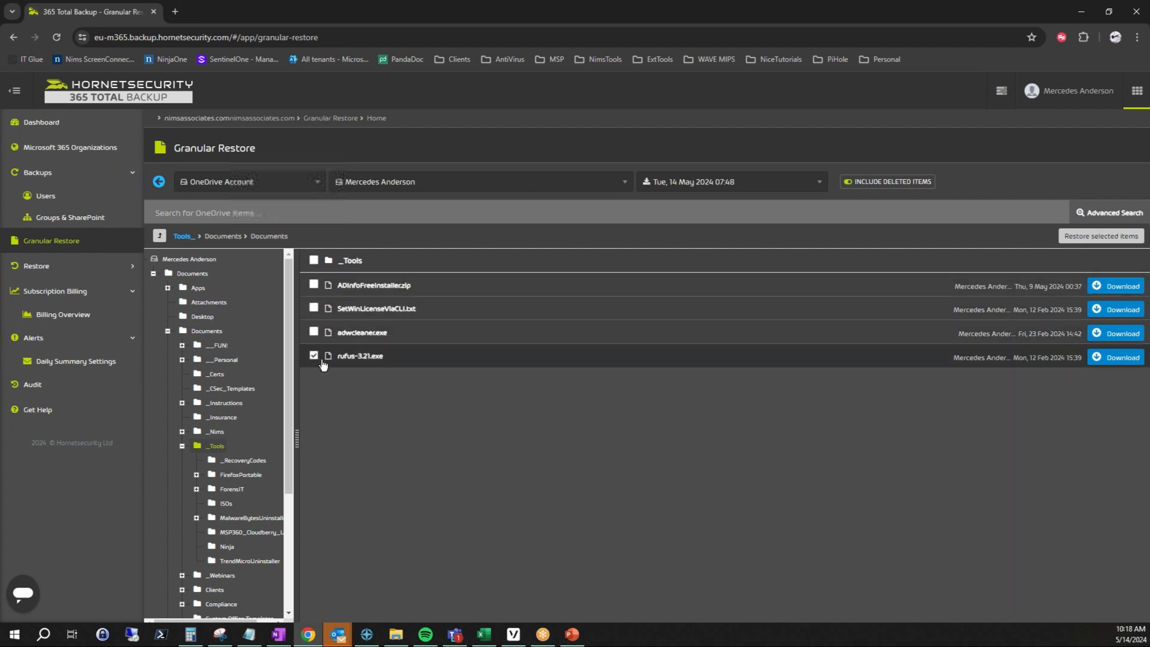
pyautogui.click(348, 361)
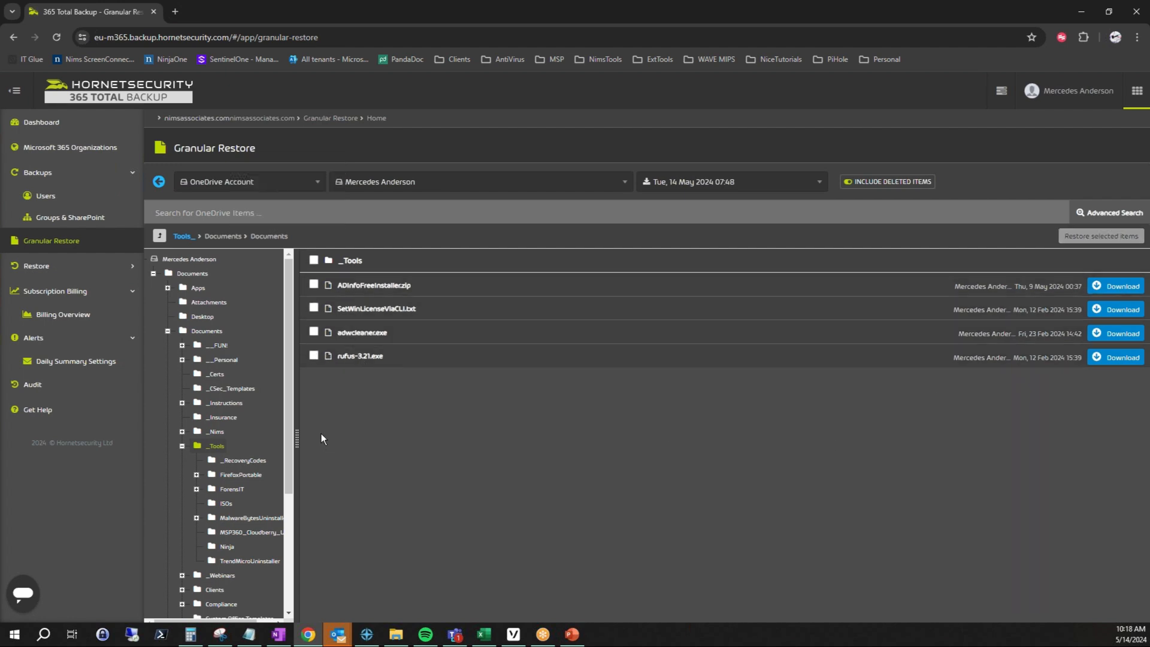
pyautogui.click(313, 360)
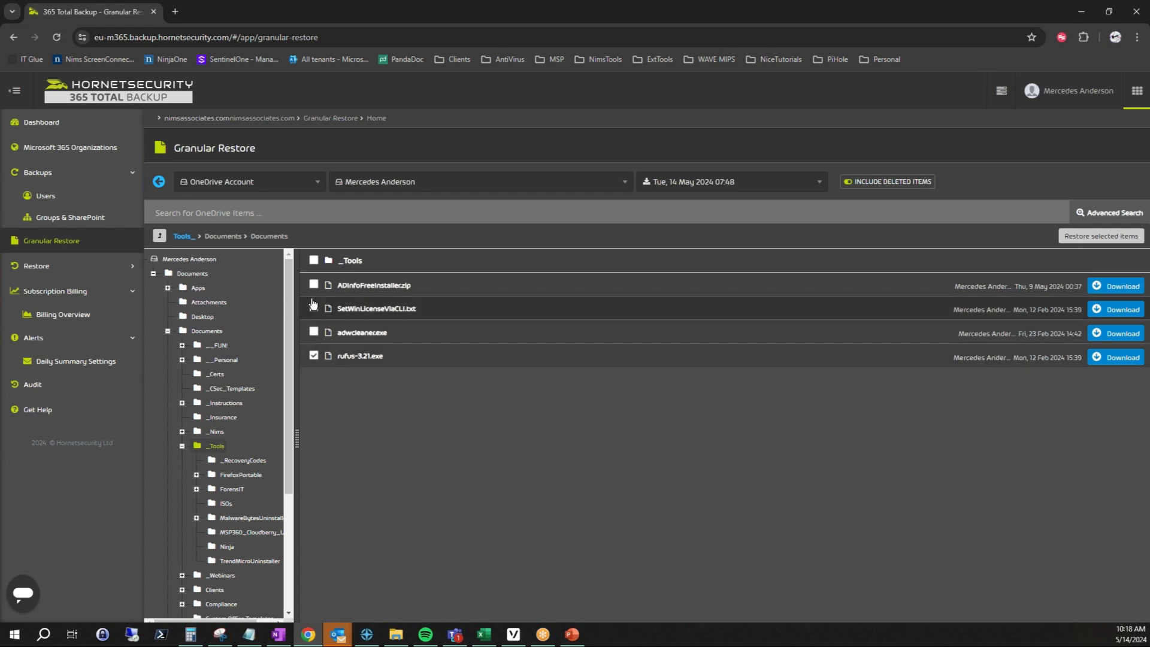
pyautogui.click(1078, 240)
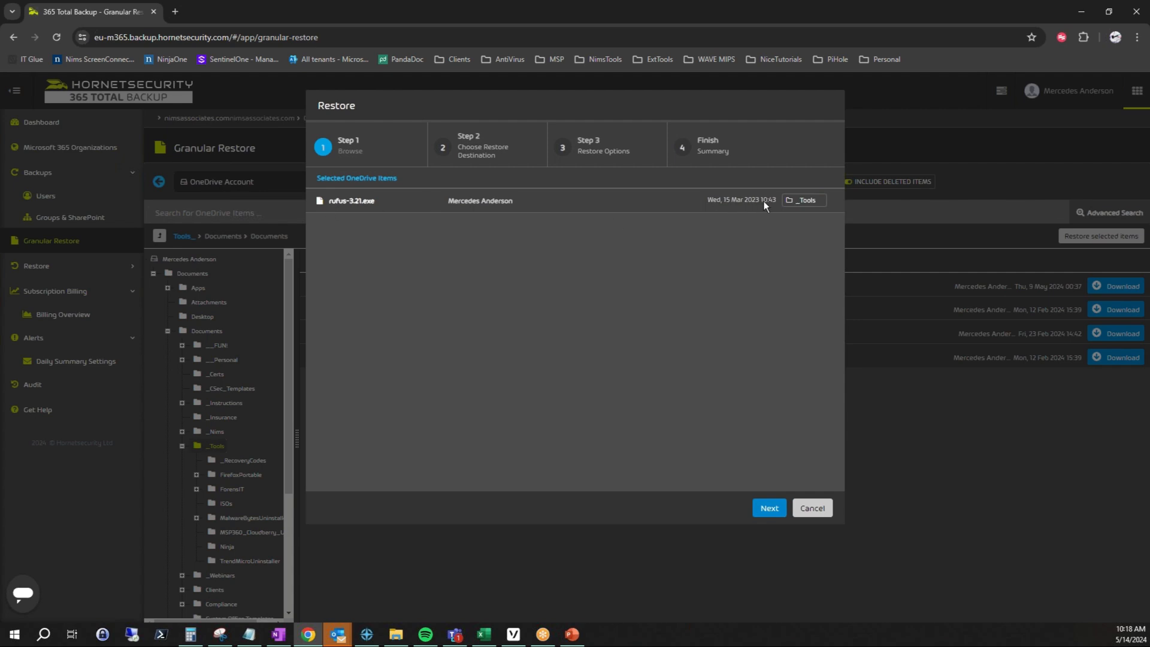
pyautogui.click(773, 506)
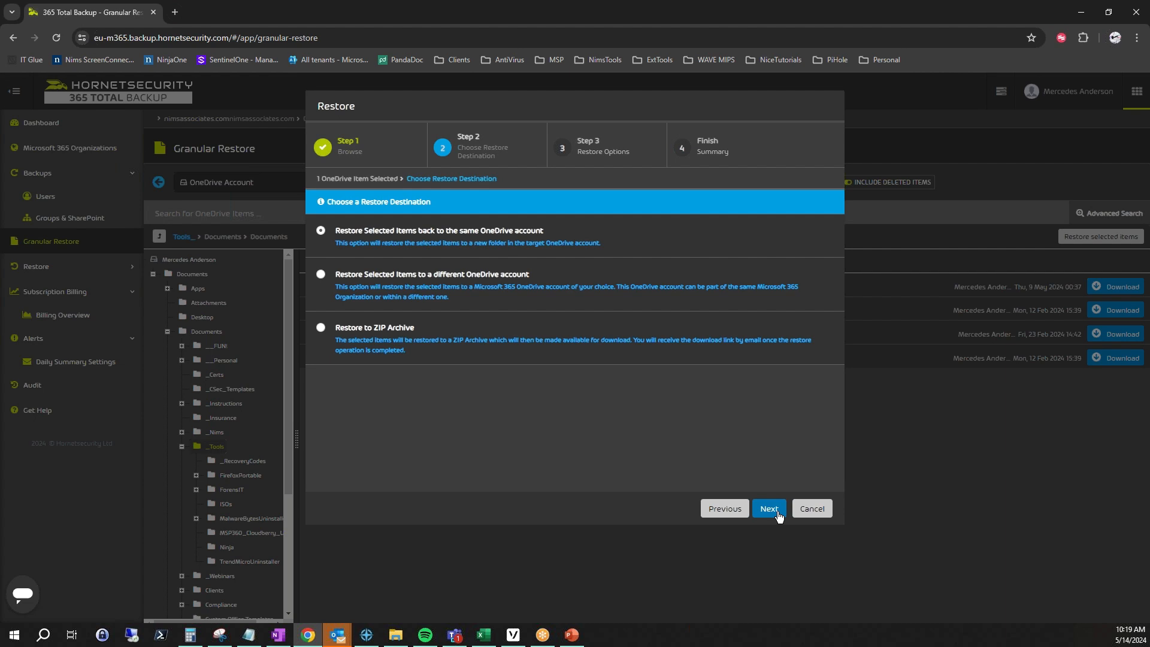
pyautogui.click(769, 509)
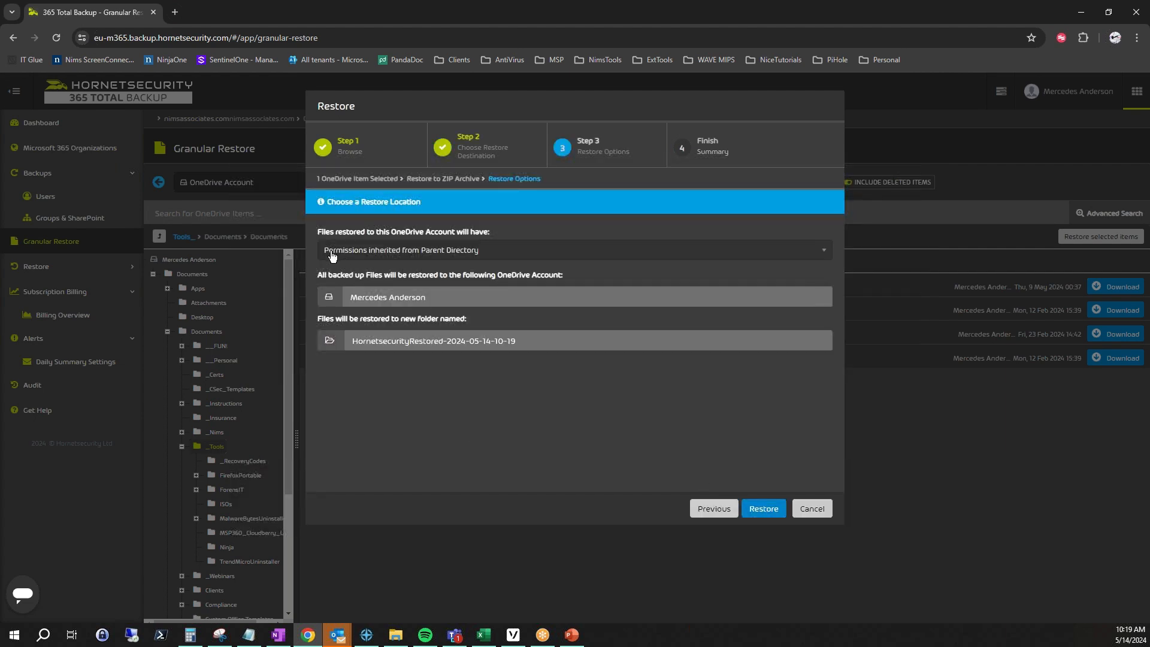
pyautogui.tripleClick(466, 320)
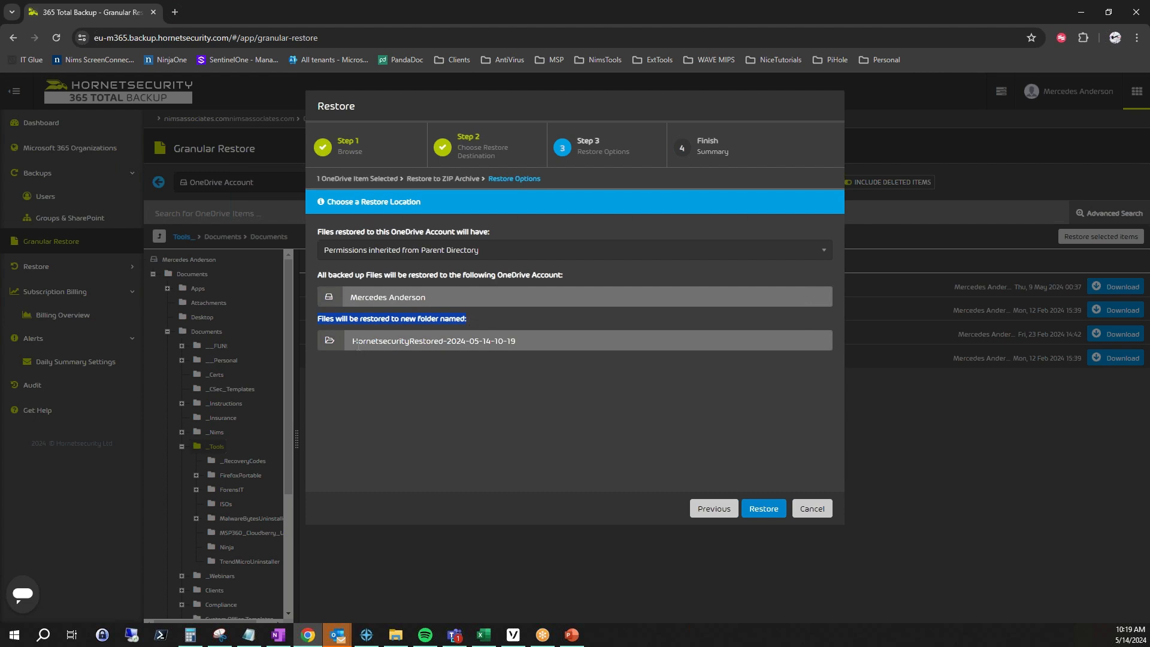
pyautogui.moveTo(353, 341); pyautogui.dragTo(516, 343)
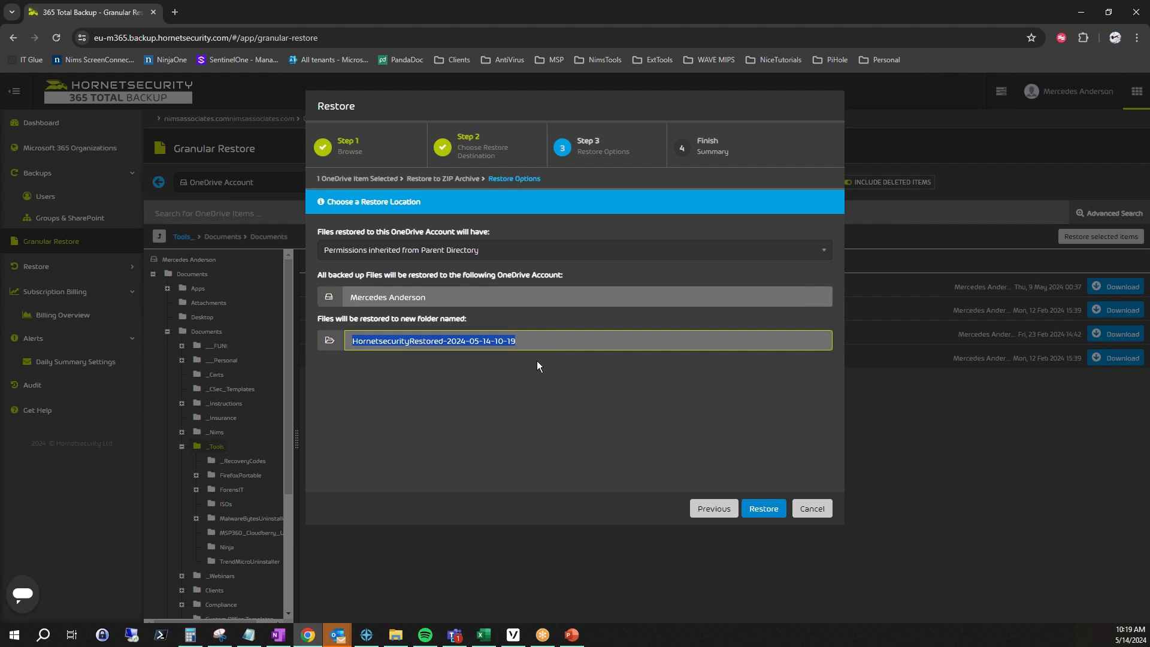
pyautogui.click(760, 509)
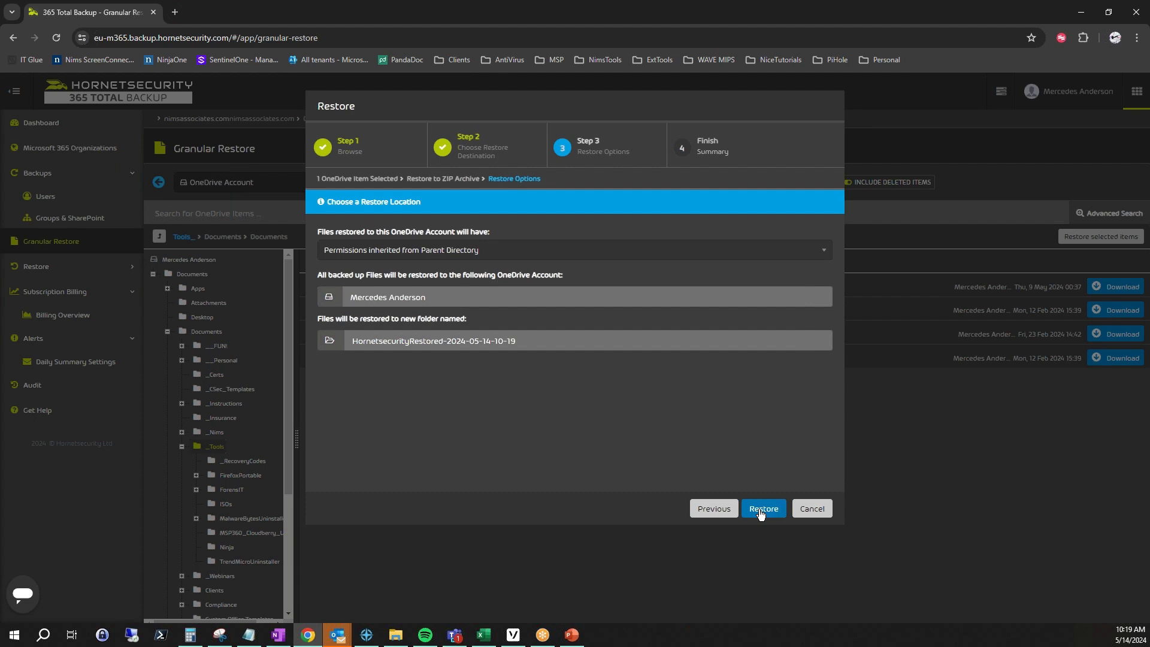
pyautogui.click(760, 510)
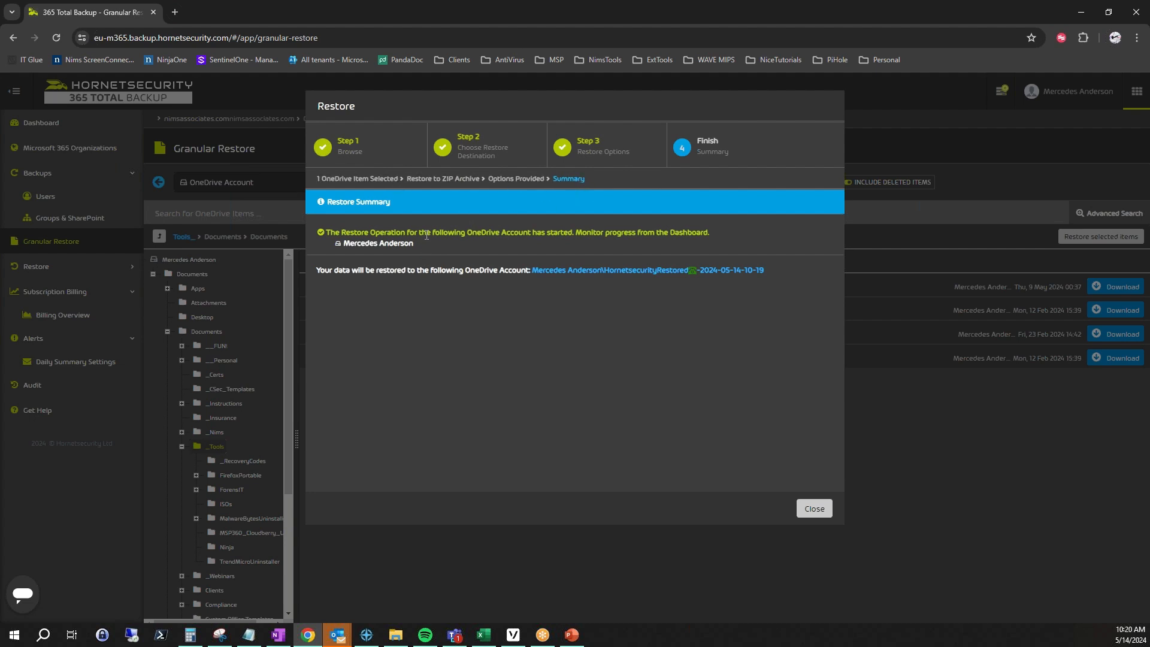
pyautogui.moveTo(537, 233); pyautogui.dragTo(569, 232)
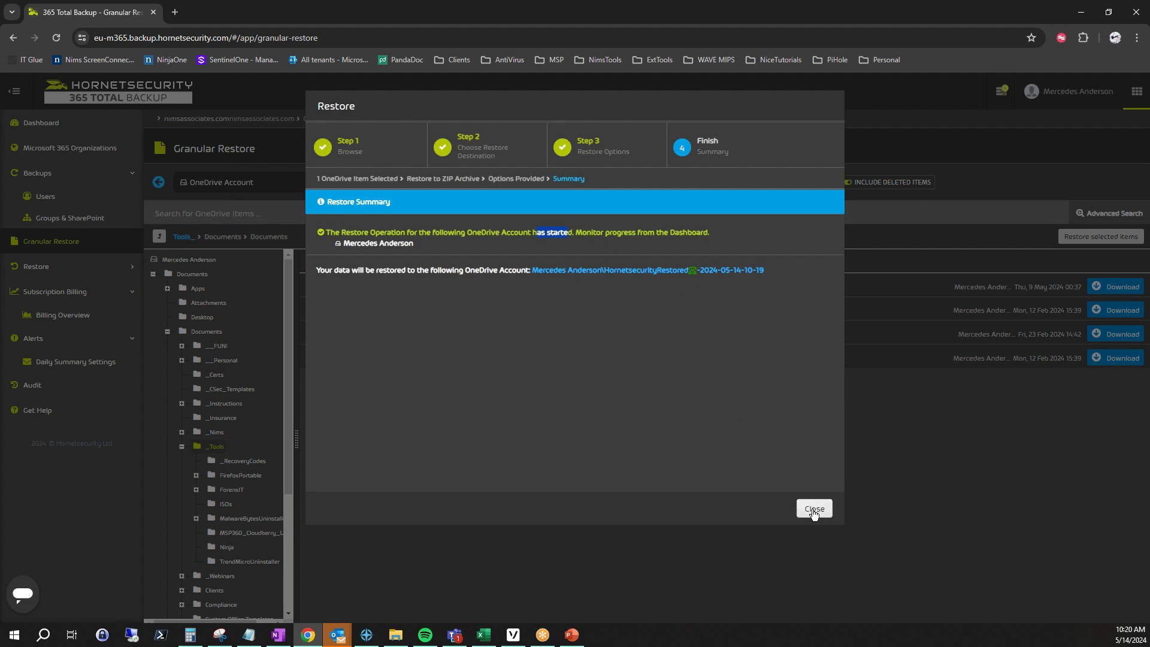
pyautogui.click(814, 510)
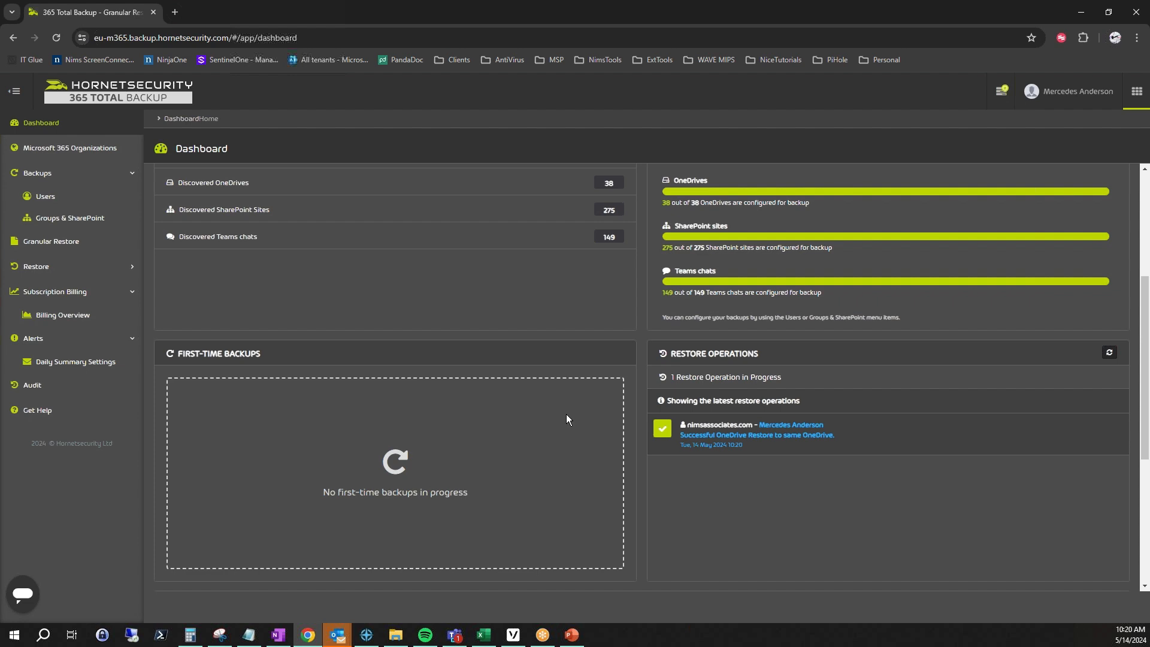
# Check the restore in progress and the latest OneDrive restore operation on the dashboard.
pyautogui.click(888, 384)
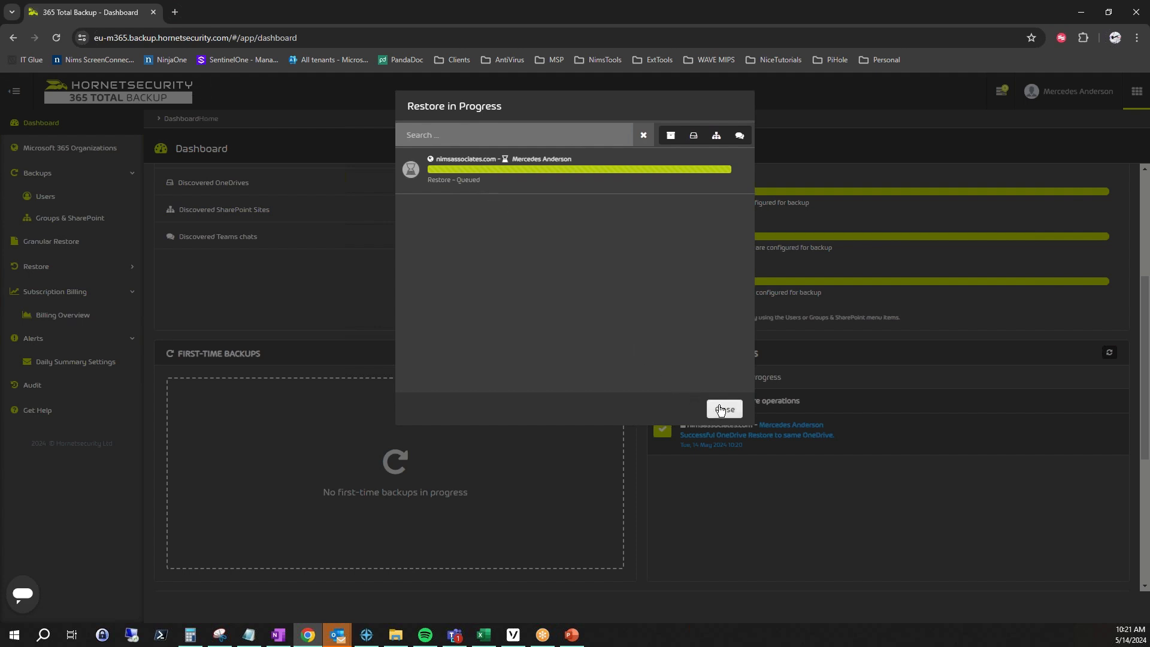
pyautogui.click(724, 409)
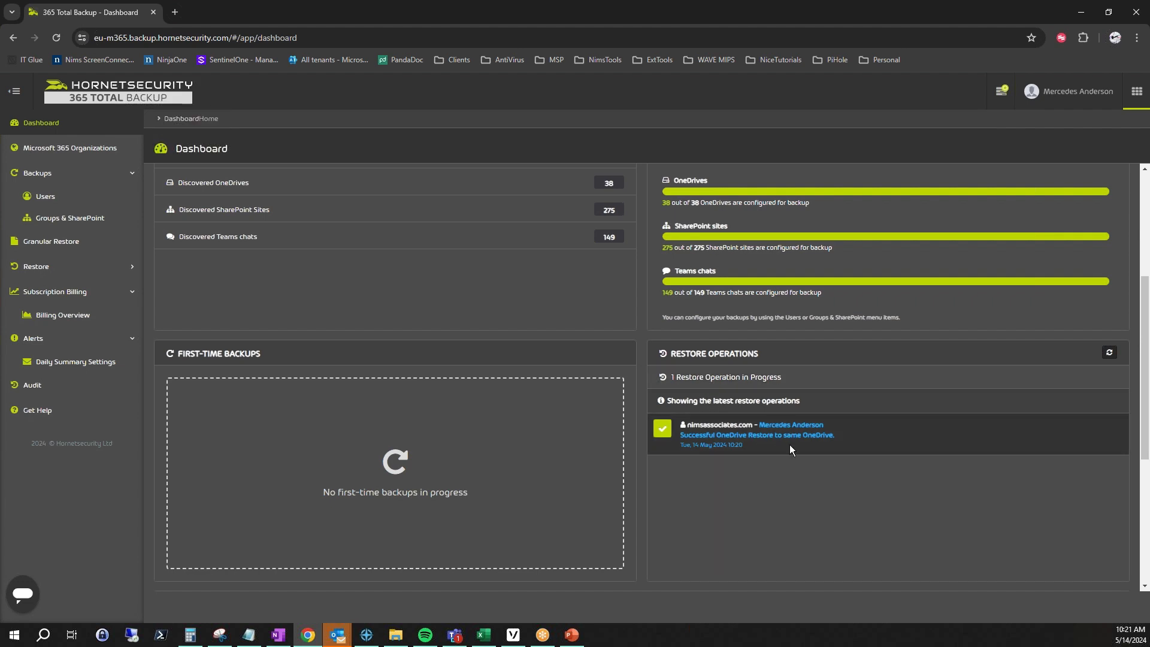
pyautogui.moveTo(678, 440); pyautogui.dragTo(852, 438)
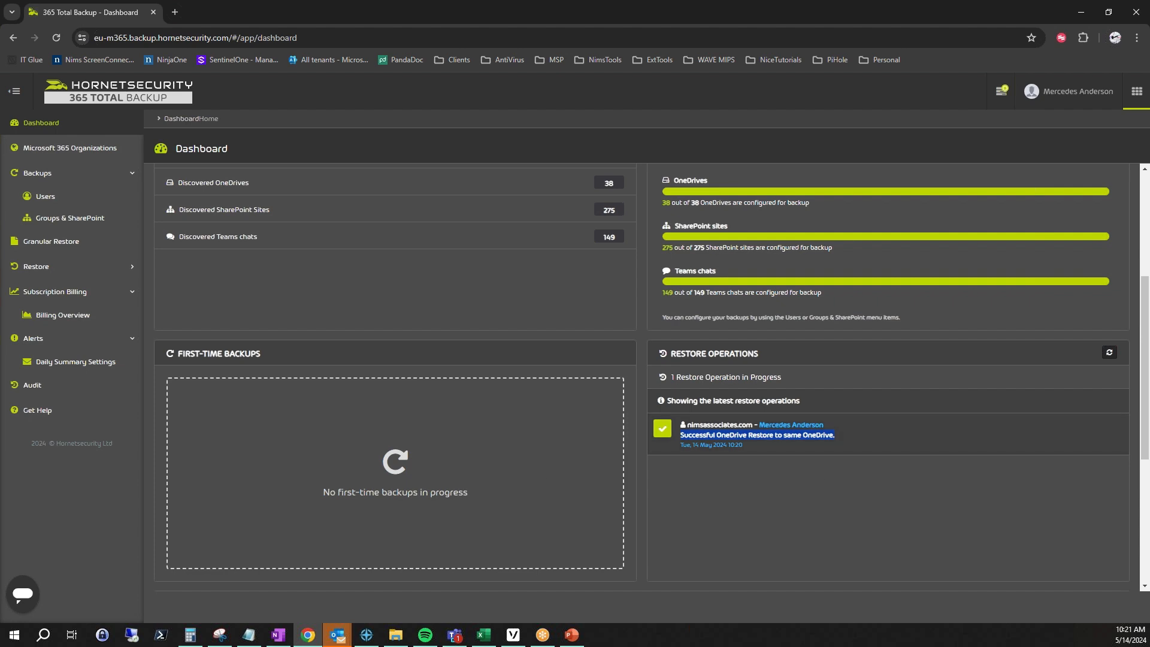
pyautogui.hotkey('alt', 'Tab')
pyautogui.click(775, 445)
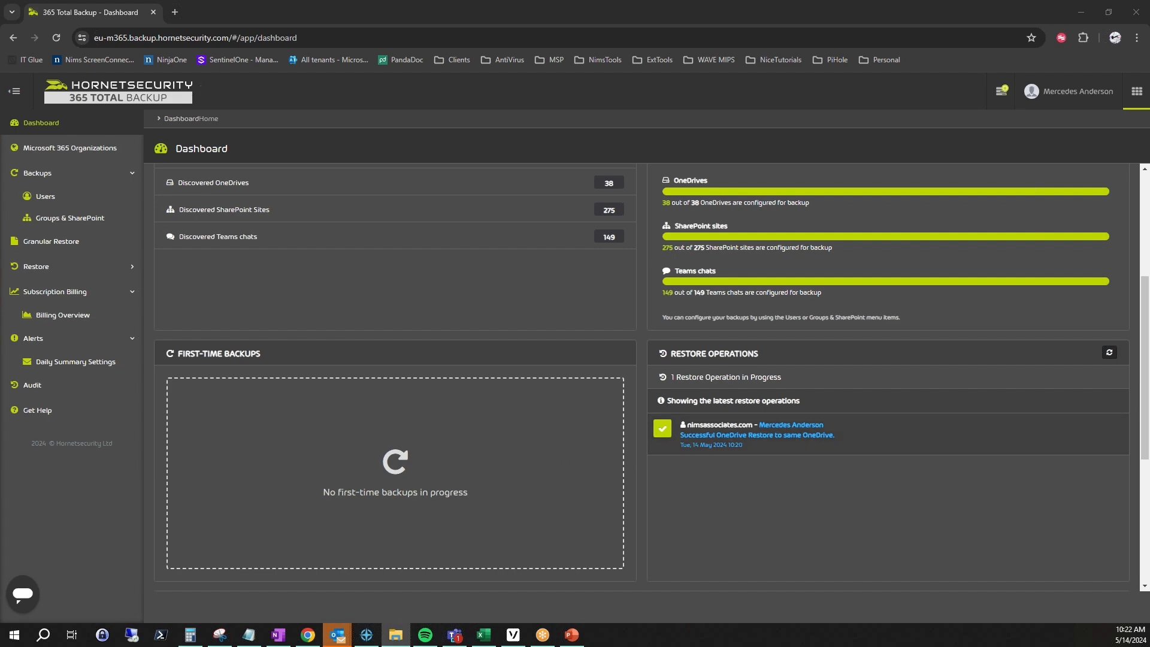
pyautogui.moveTo(0, 228); pyautogui.dragTo(493, 133)
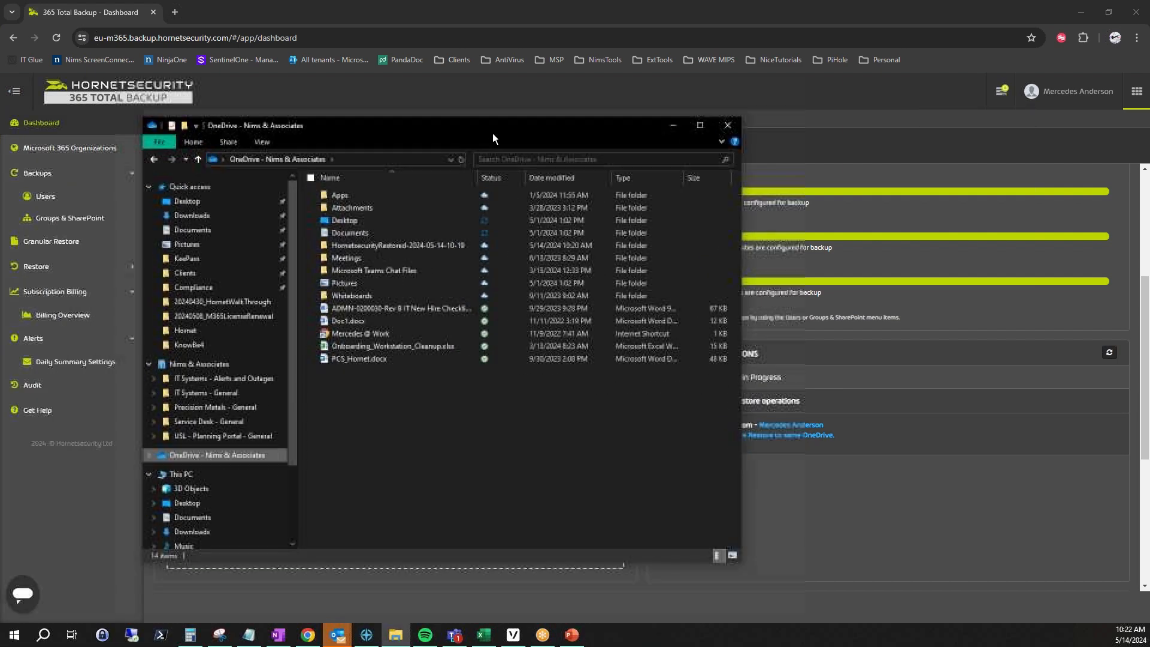
pyautogui.click(383, 246)
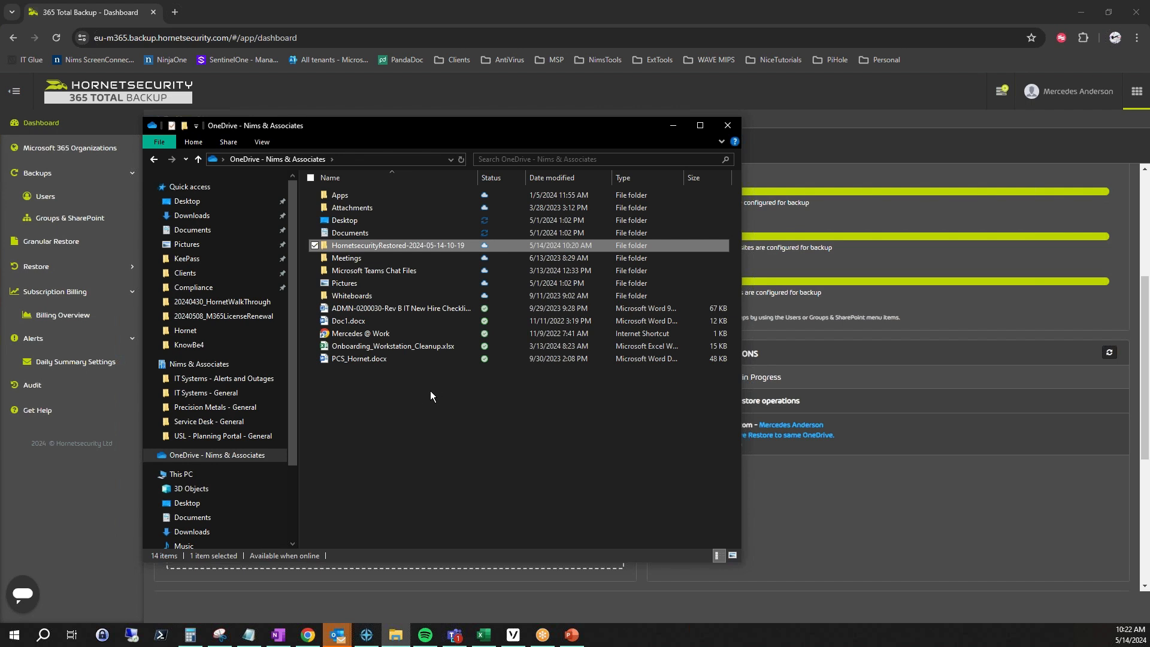
pyautogui.doubleClick(346, 245)
pyautogui.click(344, 200)
pyautogui.doubleClick(344, 200)
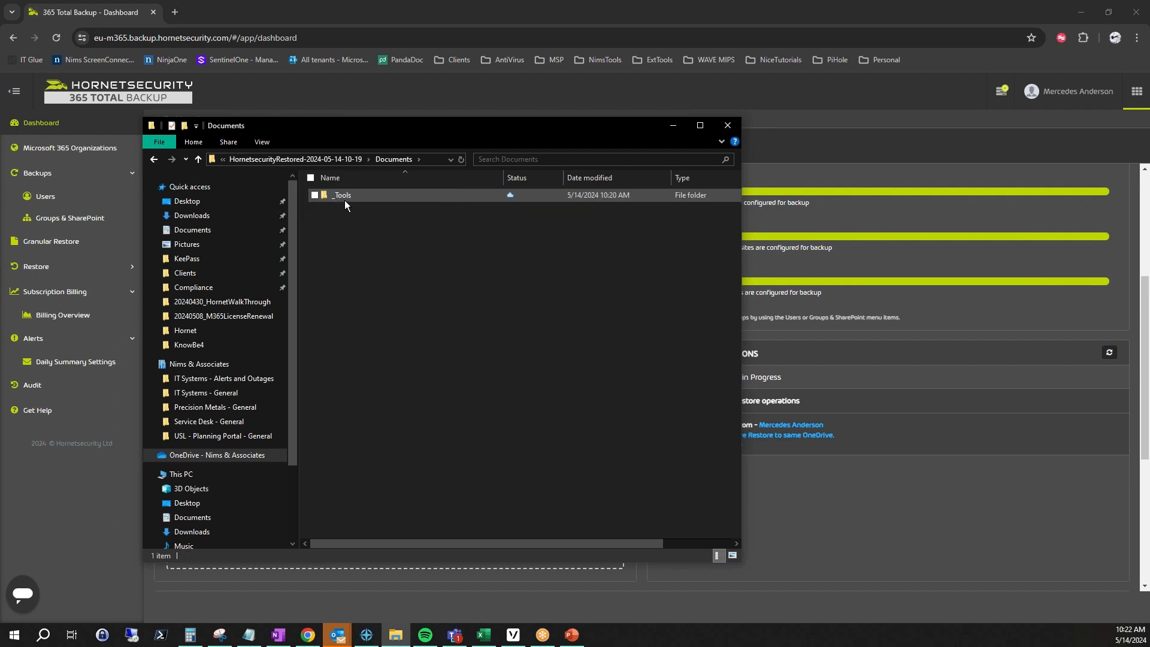
pyautogui.doubleClick(344, 200)
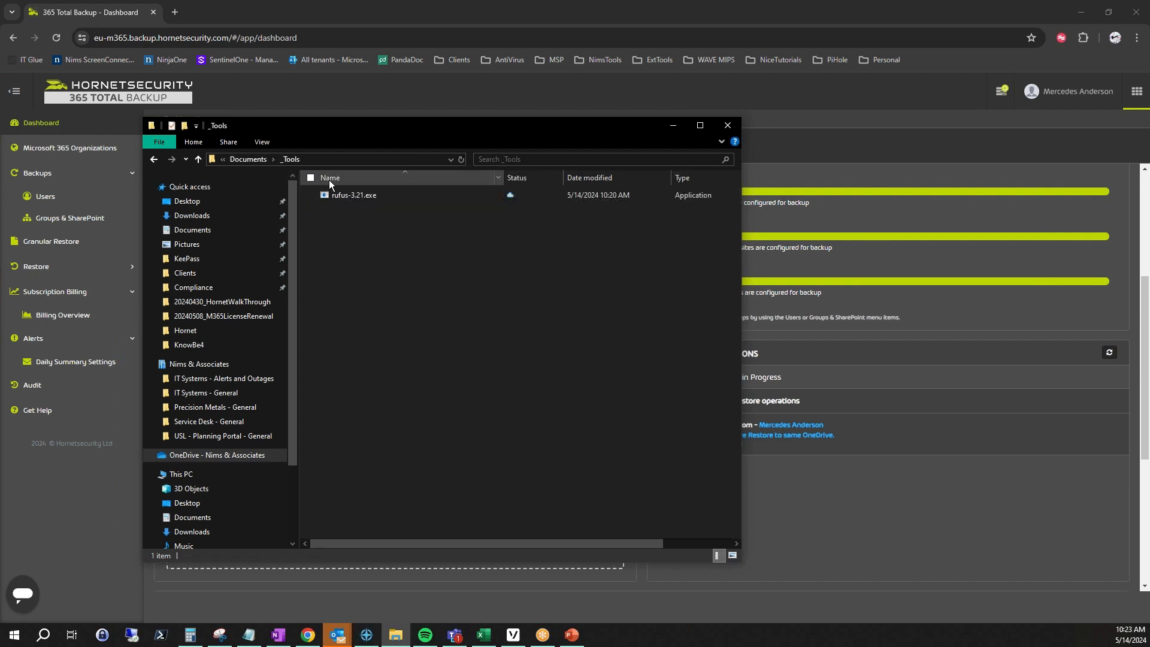
pyautogui.click(359, 196)
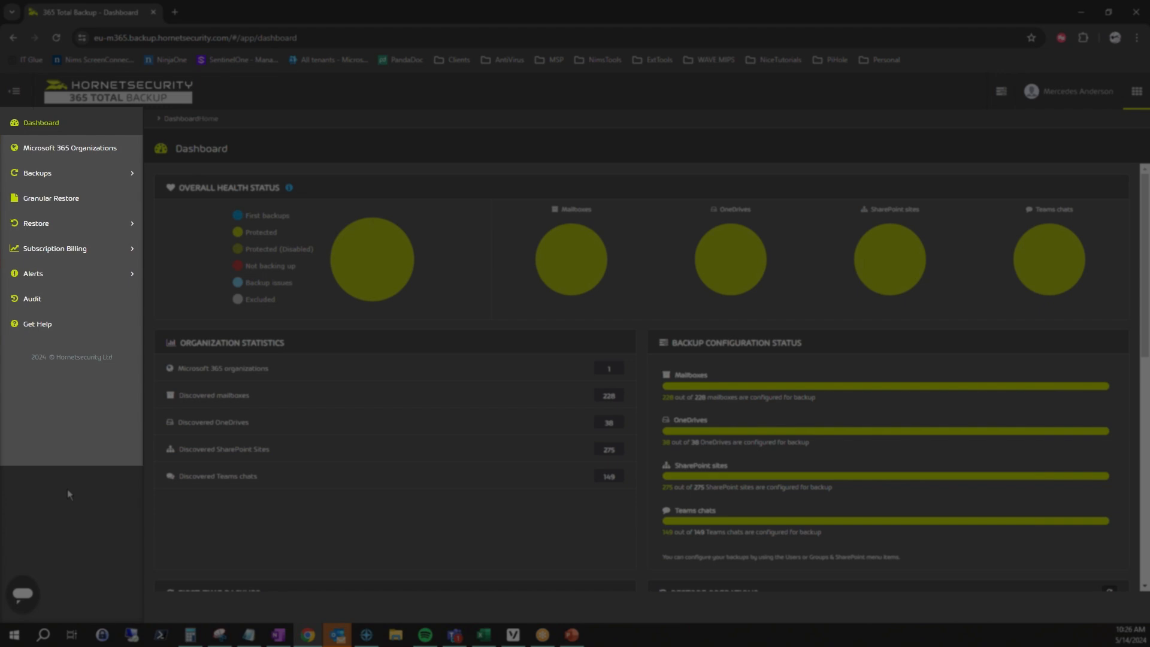
# Start a full mailbox restore in 365 Total Backup with nimsassociates.com as the source organization.
pyautogui.click(66, 231)
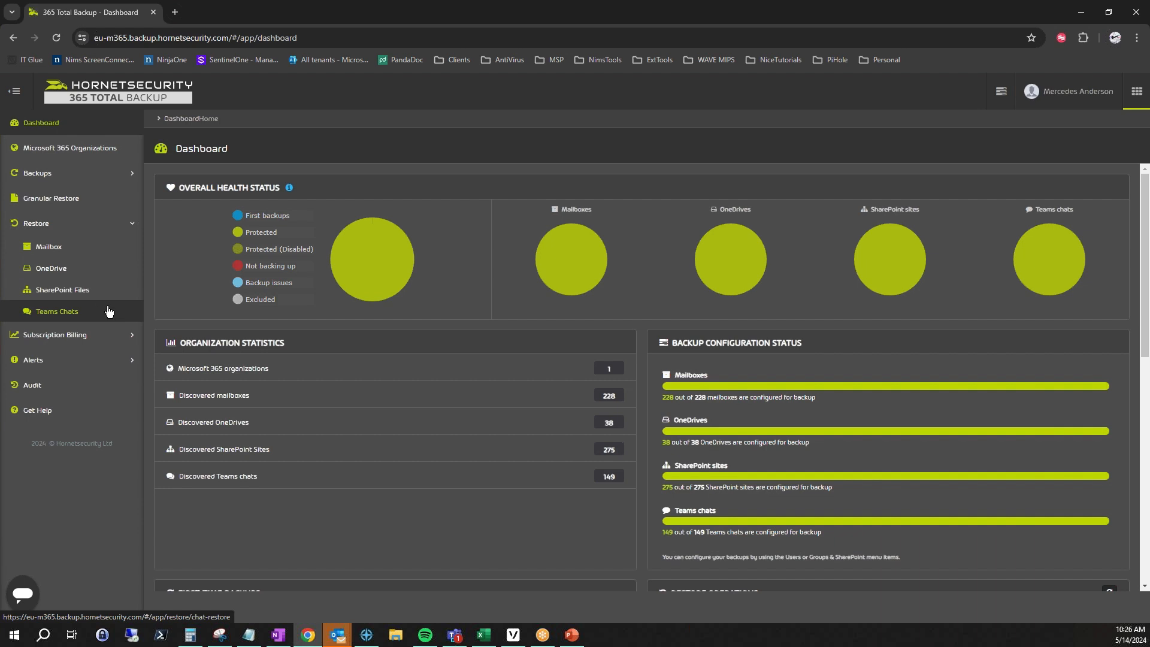
pyautogui.click(109, 253)
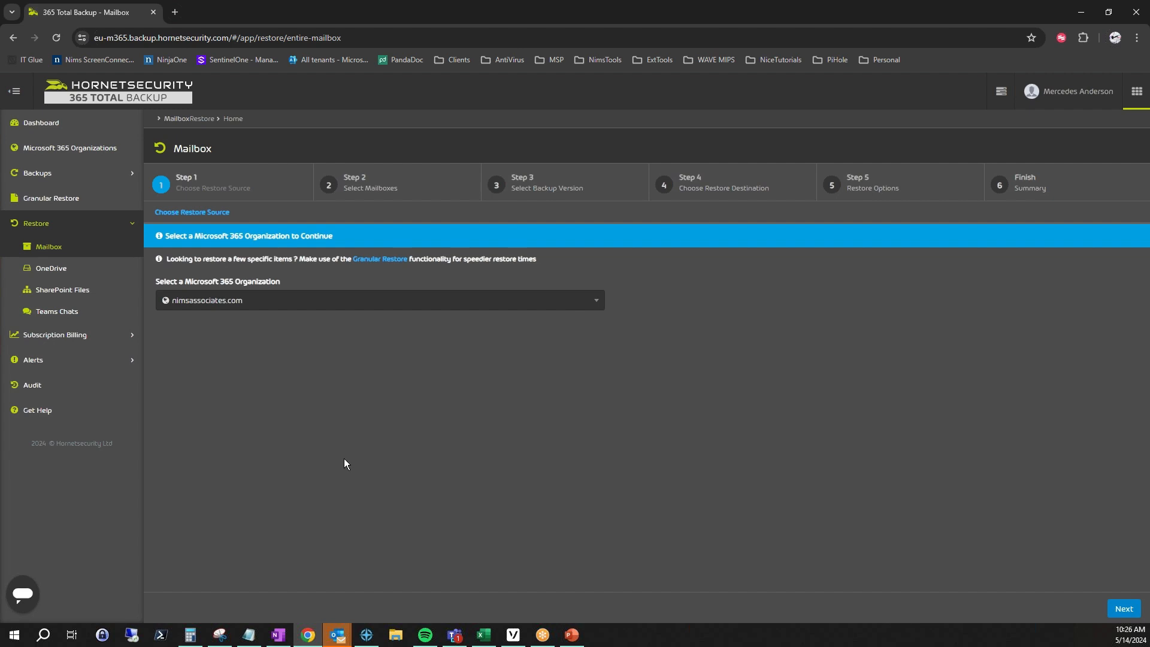
pyautogui.click(1136, 611)
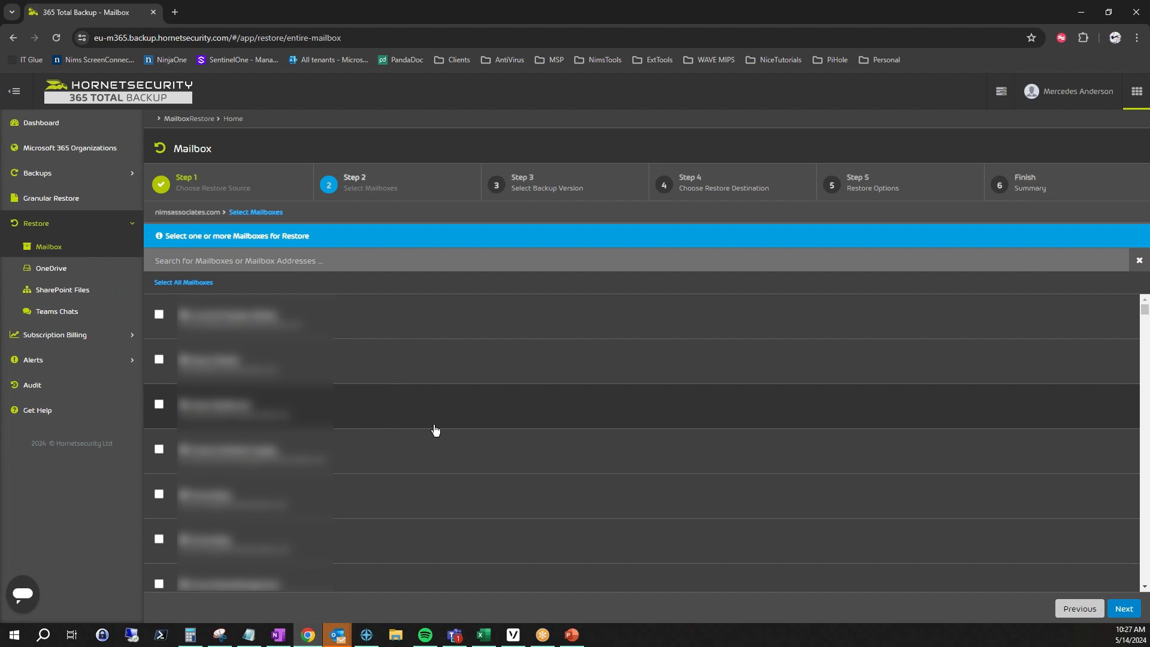
# Select only the signed-in administrator's mailbox for the restore and proceed to its backup versions.
pyautogui.scroll(-10, 436, 431)
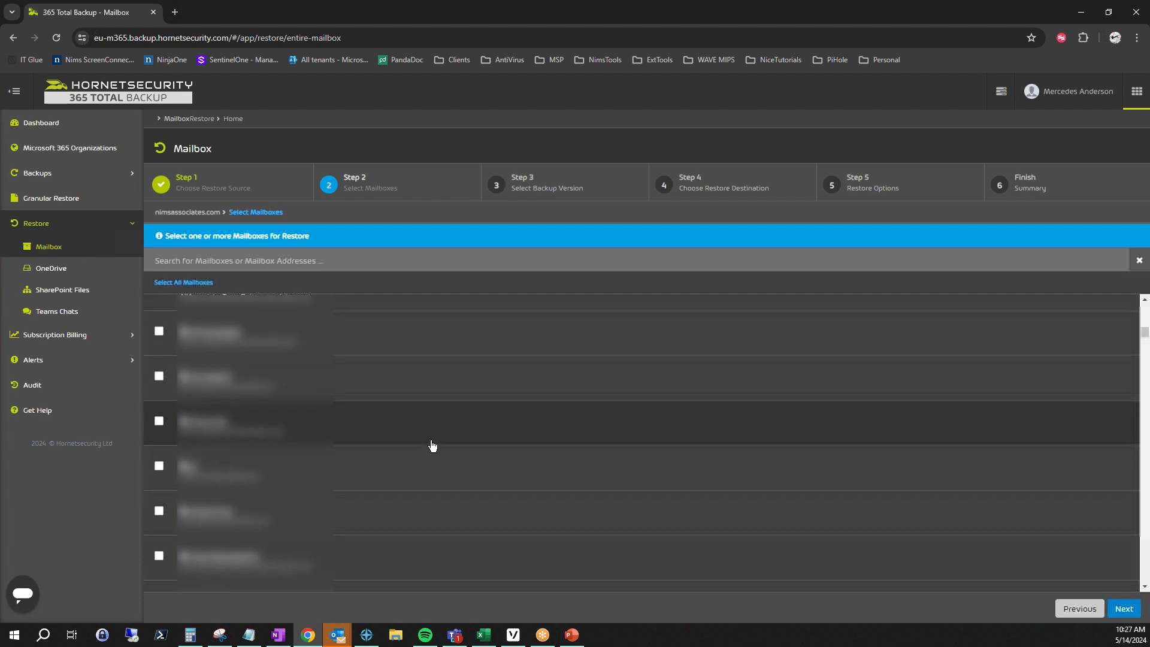
pyautogui.scroll(-5, 432, 446)
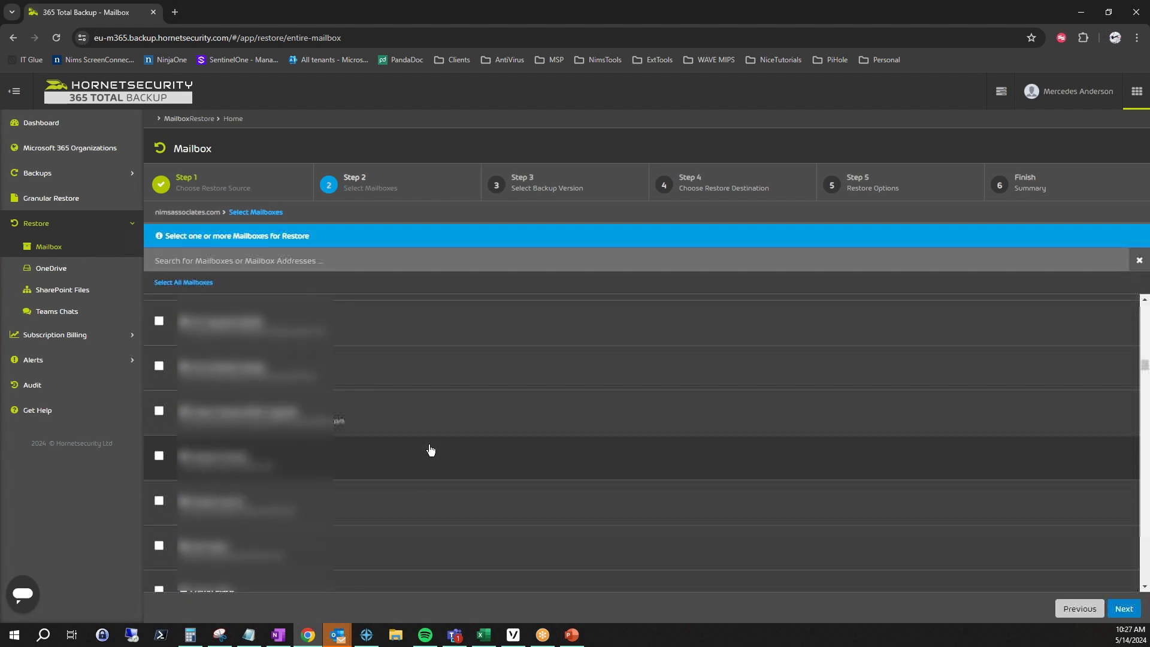
pyautogui.scroll(-6, 431, 450)
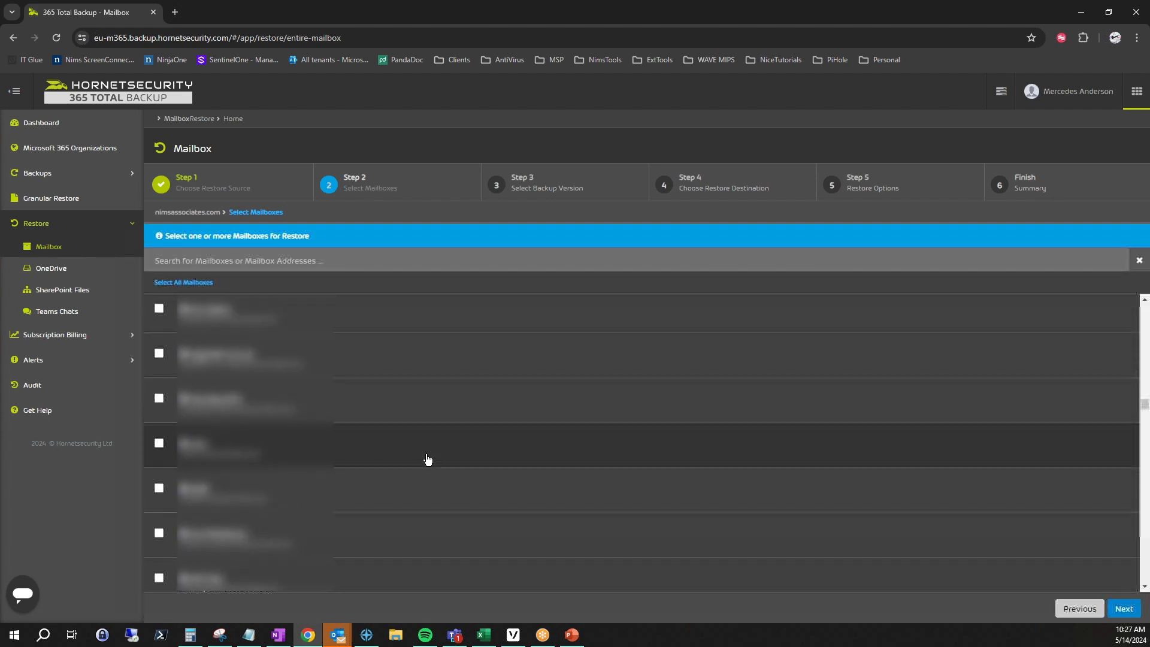
pyautogui.scroll(-6, 428, 460)
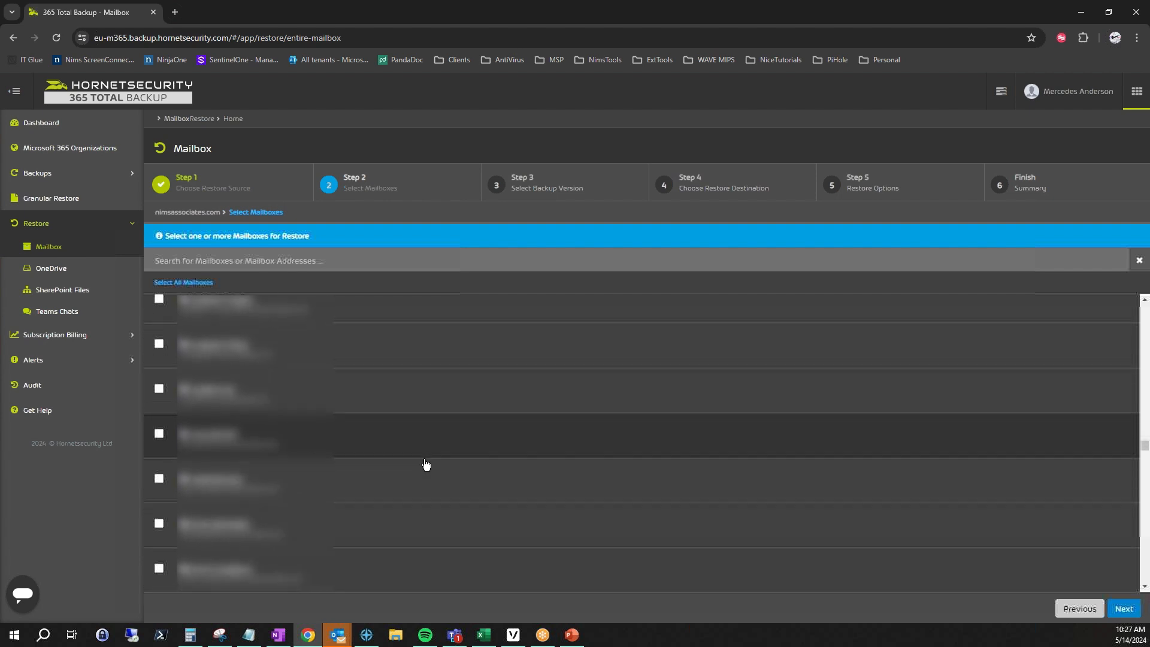
pyautogui.scroll(-5, 426, 464)
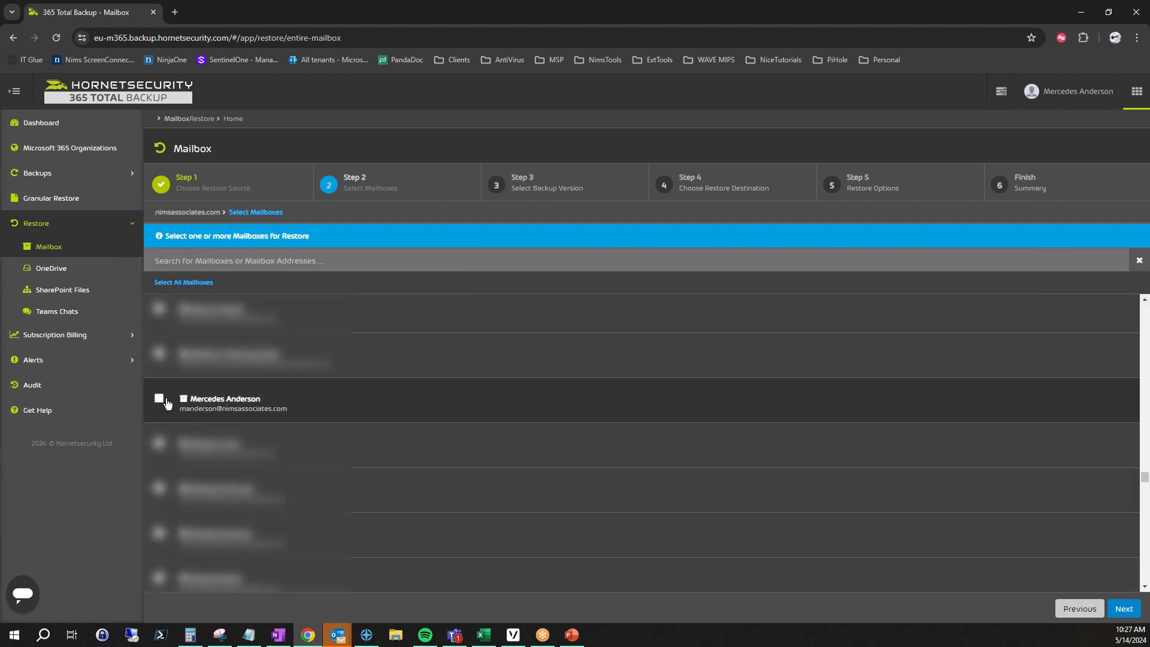
pyautogui.click(160, 399)
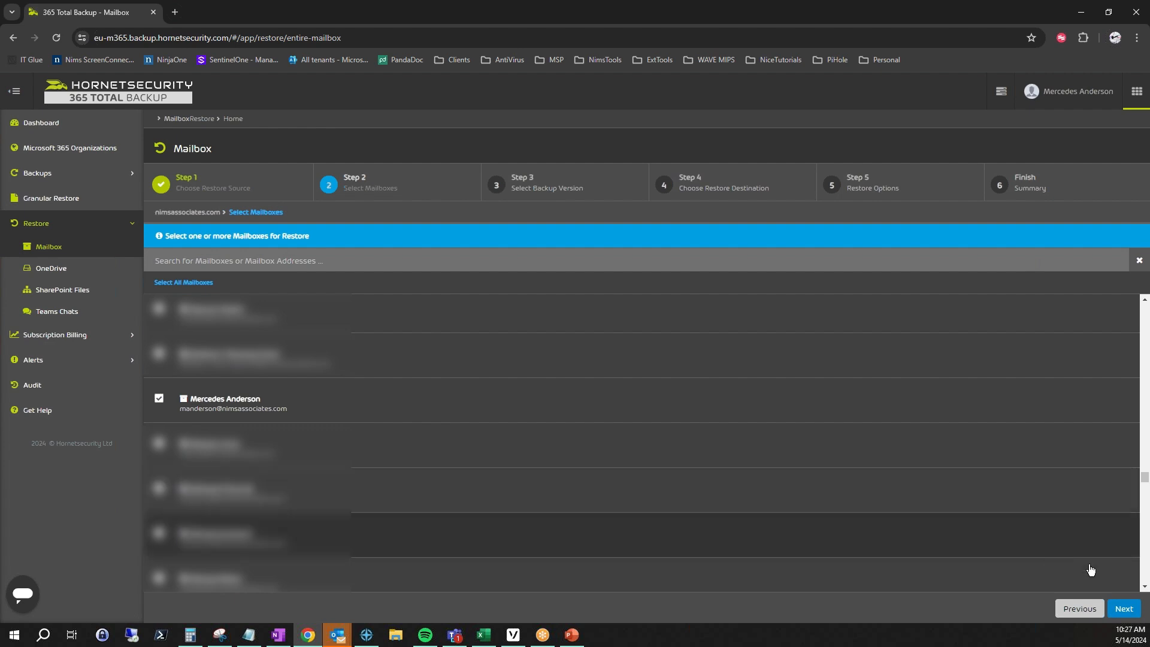
pyautogui.click(1129, 609)
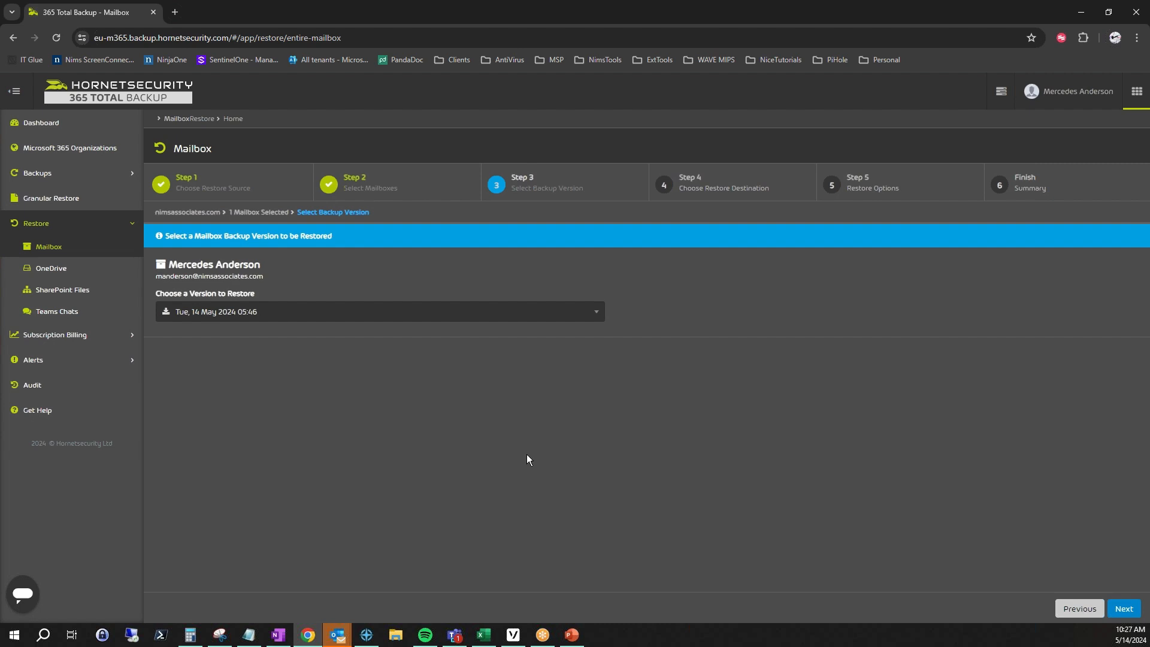
# Choose the Tue, 14 May 2024 05:46 backup version and set the restore destination to a PST file.
pyautogui.click(598, 317)
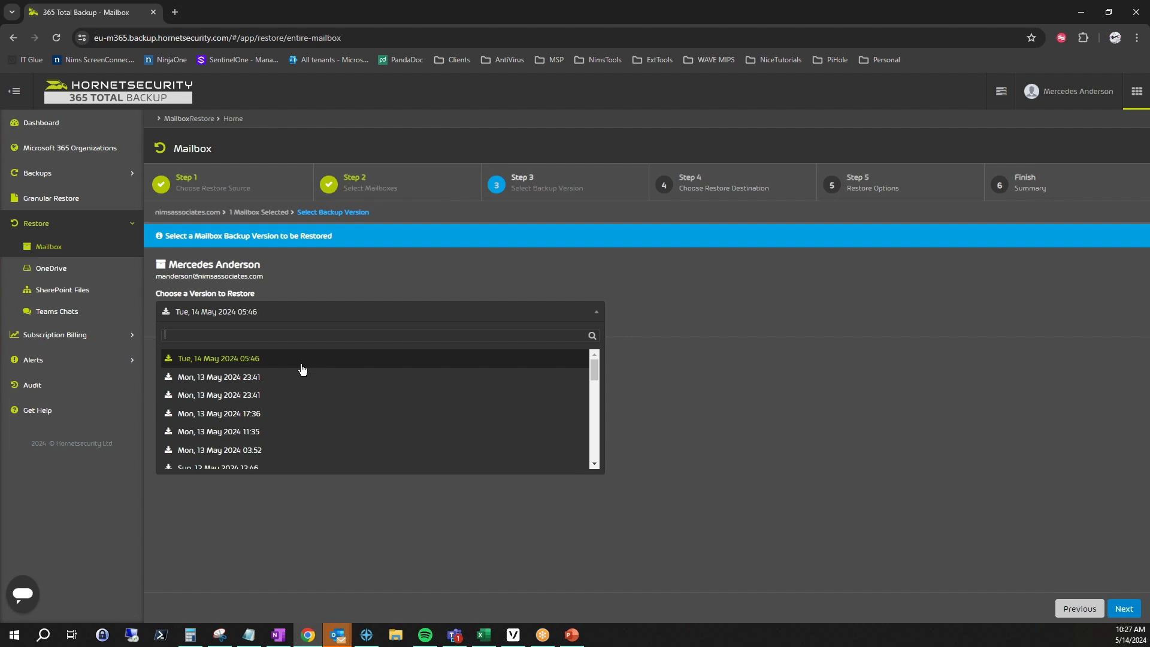
pyautogui.click(200, 360)
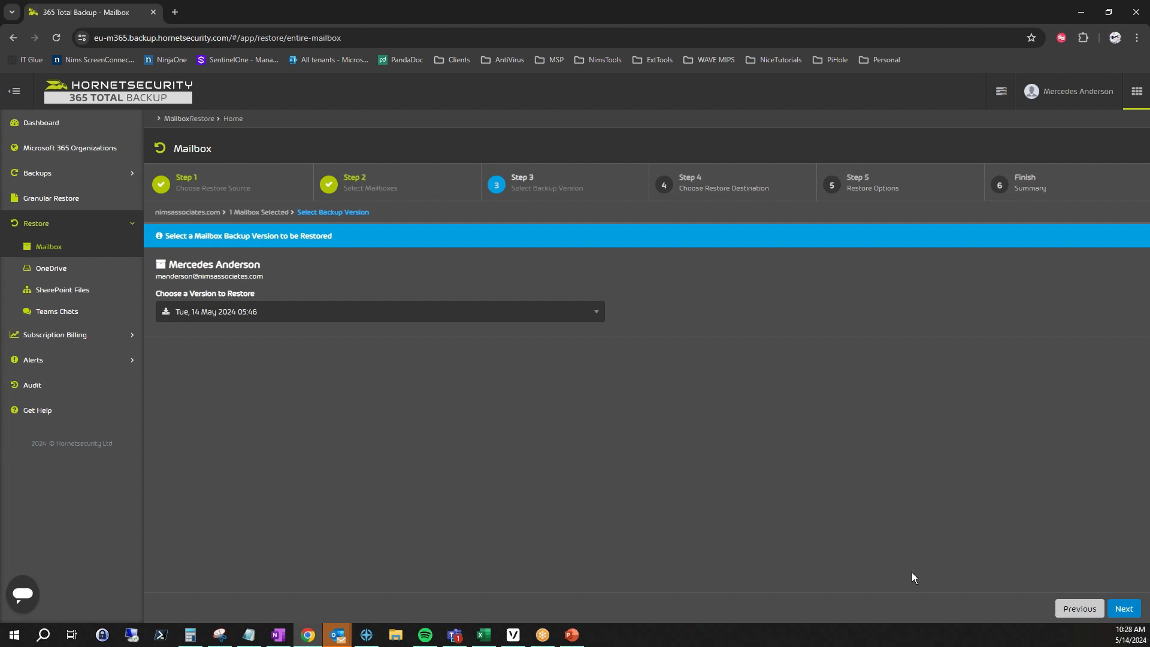
pyautogui.click(1116, 610)
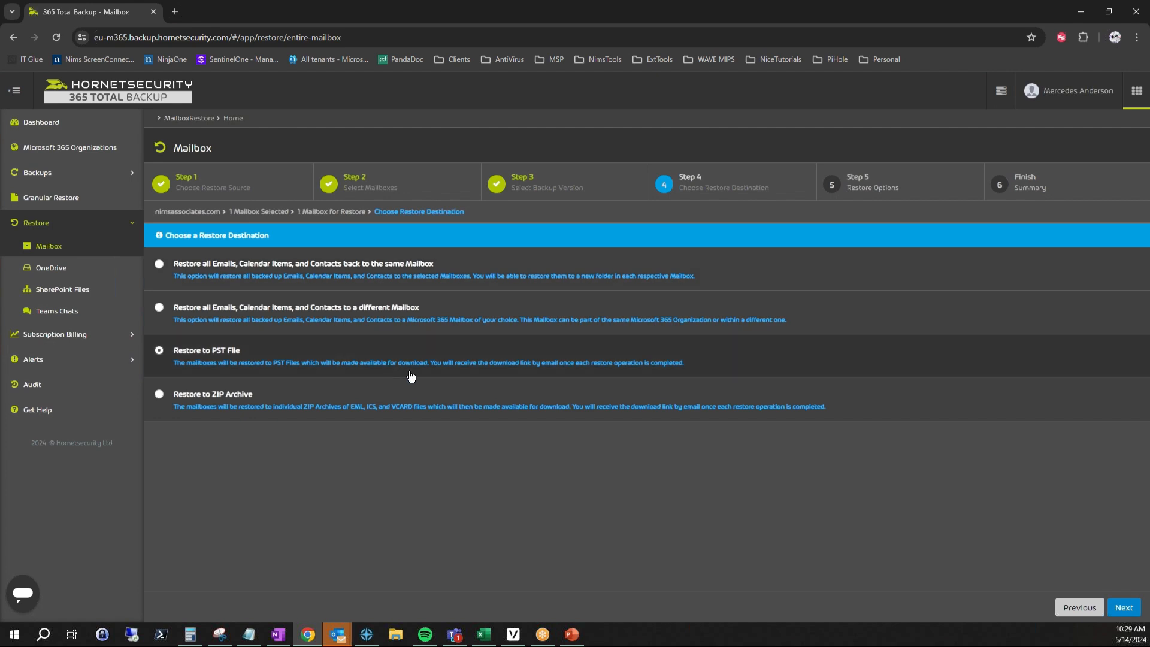
pyautogui.click(1122, 609)
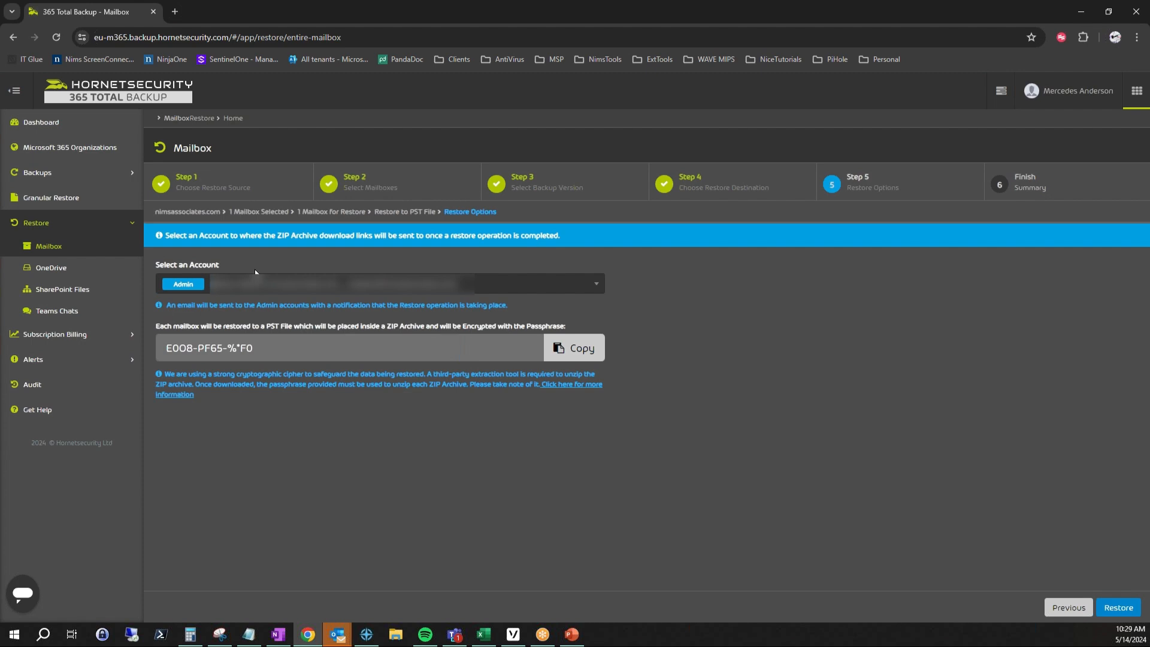
# Choose the signed-in administrator's account to receive the download links and copy the ZIP archive's encryption passphrase.
pyautogui.click(597, 286)
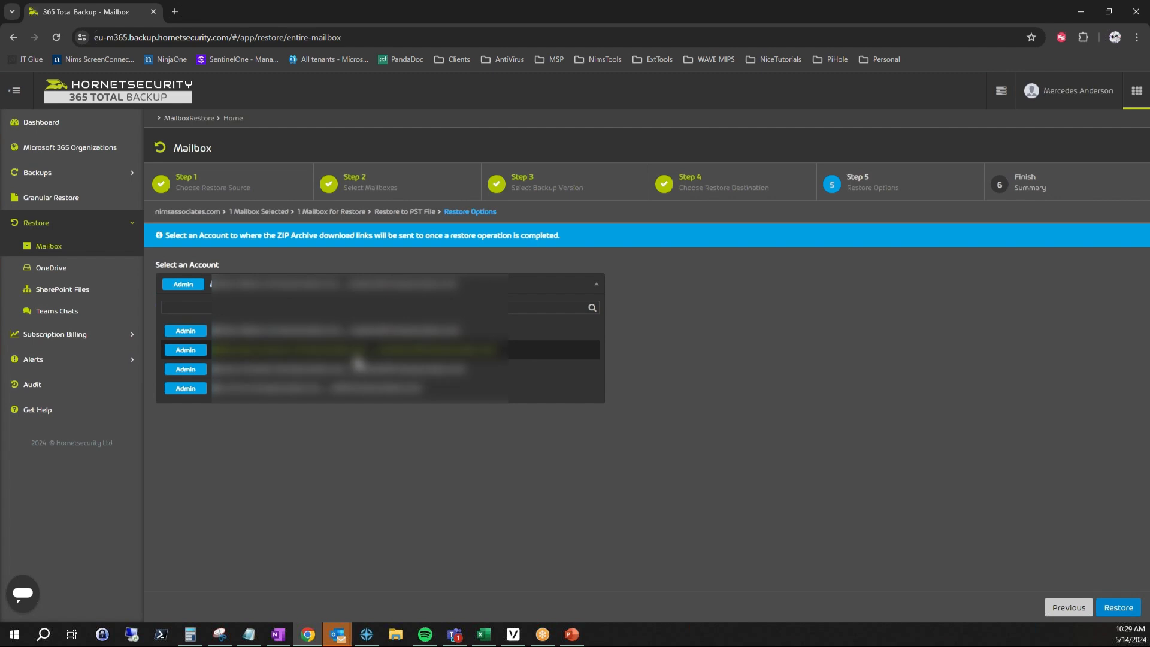
pyautogui.click(357, 359)
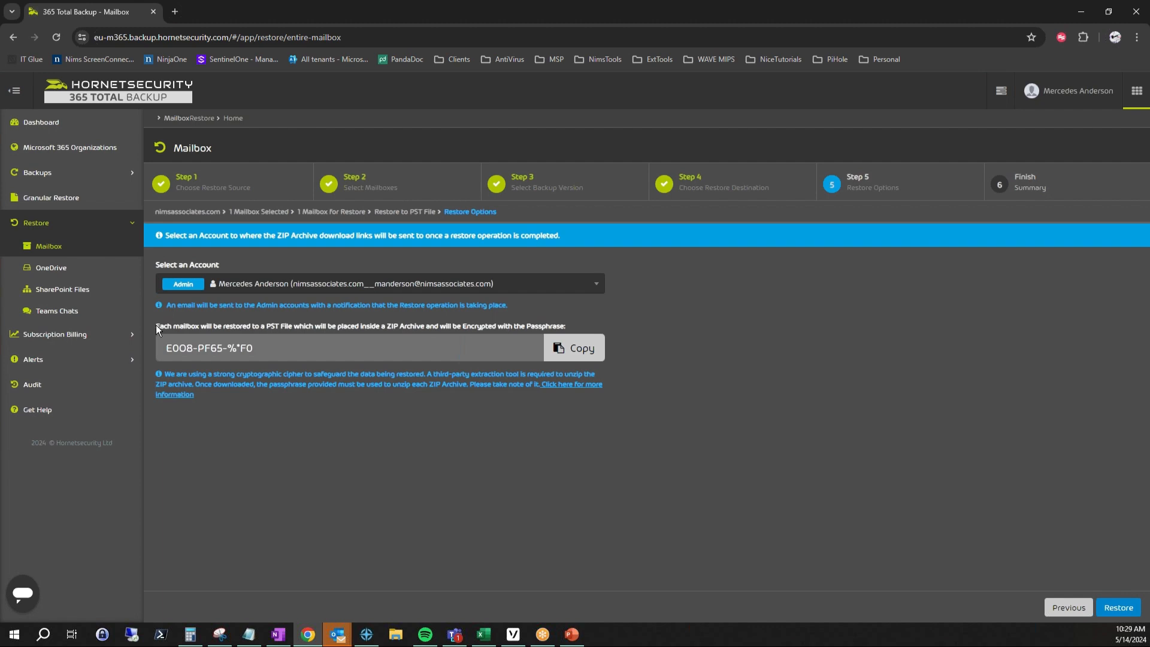
pyautogui.moveTo(167, 351); pyautogui.dragTo(563, 355)
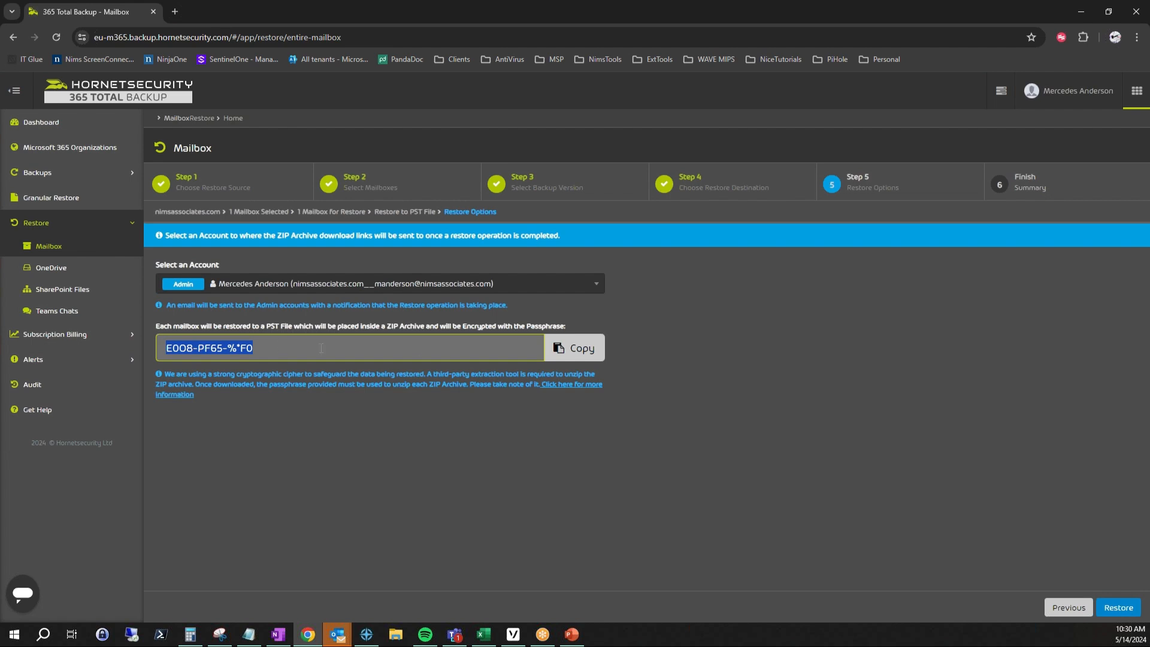
pyautogui.click(556, 351)
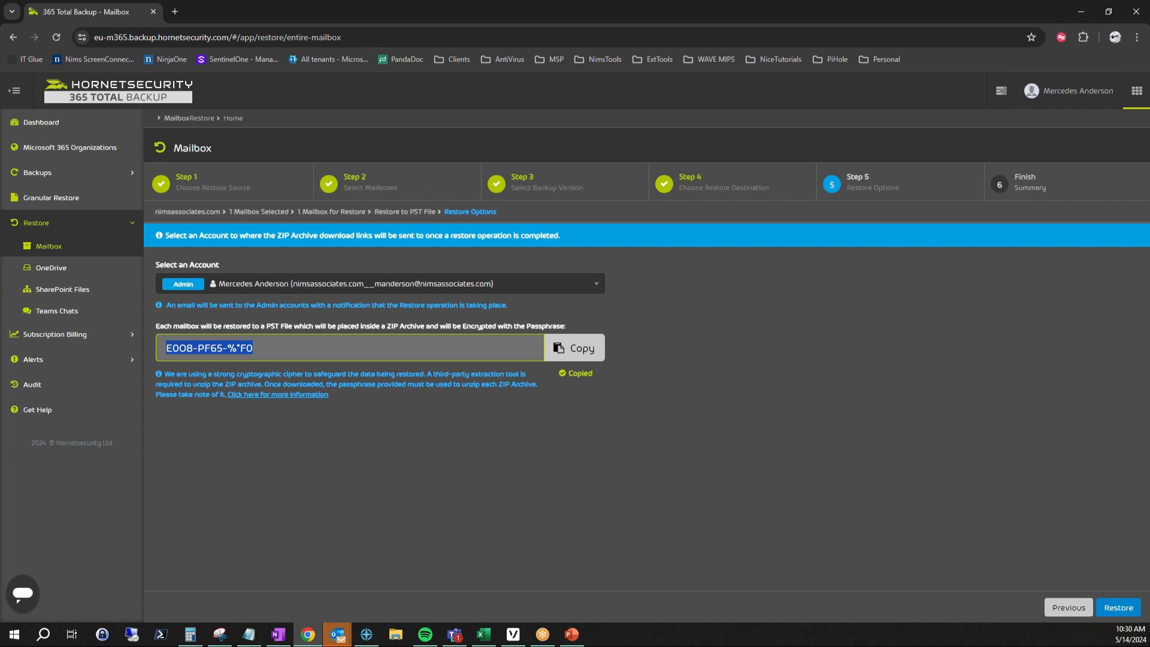
# Start the mailbox restore to a PST file and highlight the ZIP passphrase and the download-link notice in the restore summary.
pyautogui.hotkey('alt', 'Tab')
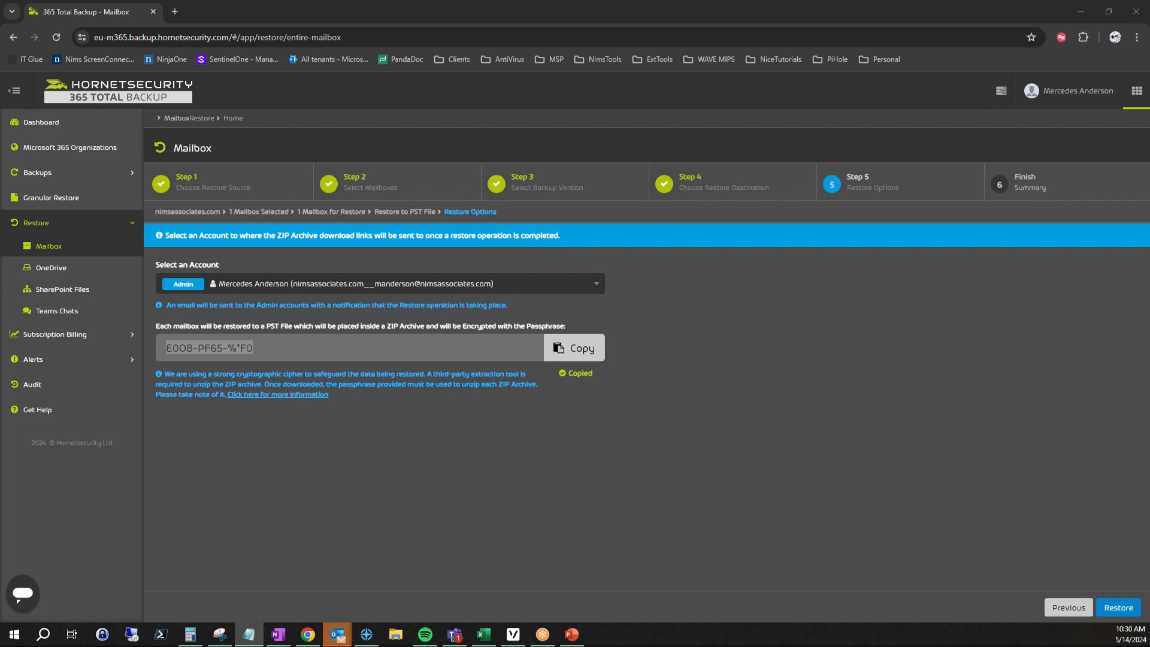
pyautogui.click(1123, 607)
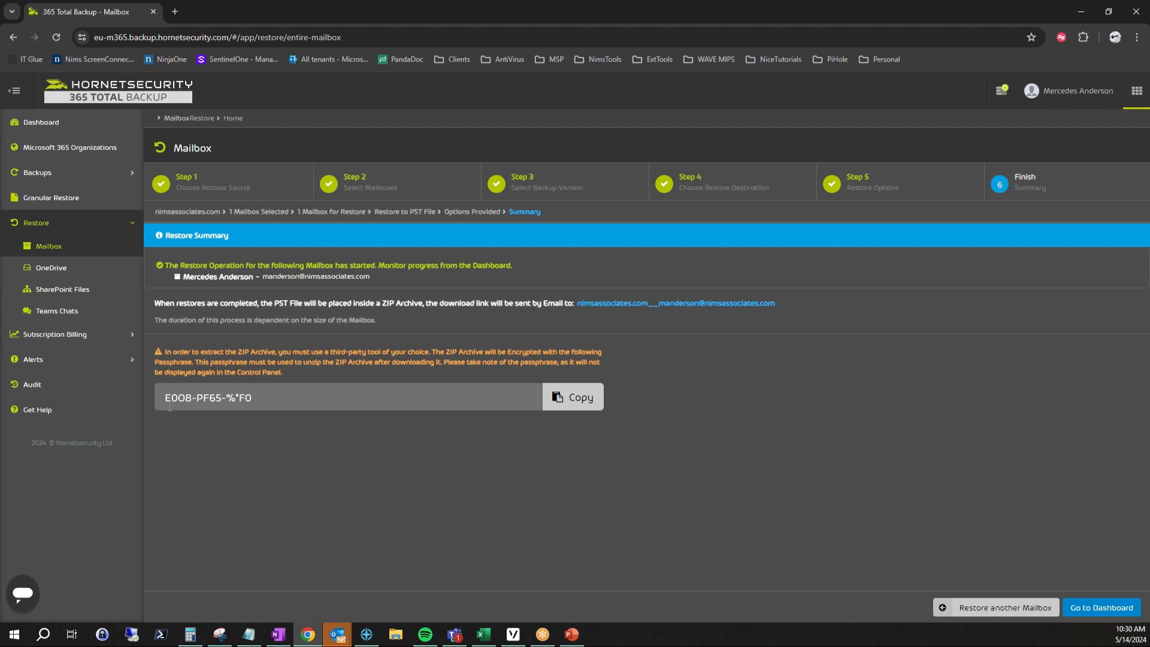
pyautogui.moveTo(167, 402); pyautogui.dragTo(266, 401)
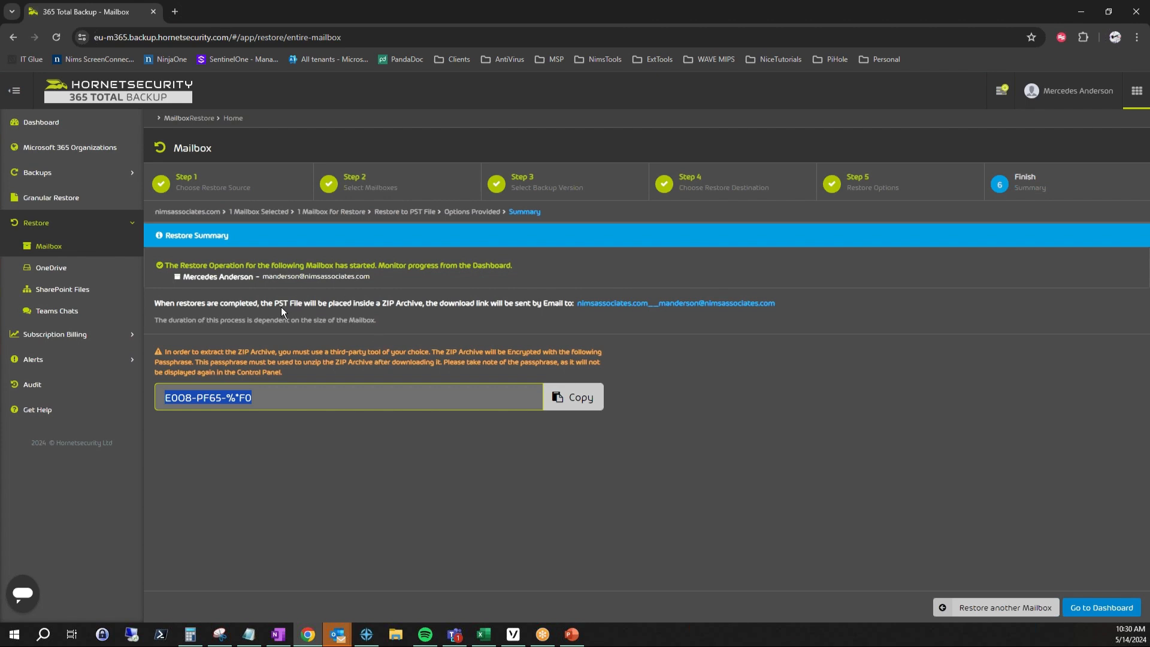
pyautogui.click(437, 303)
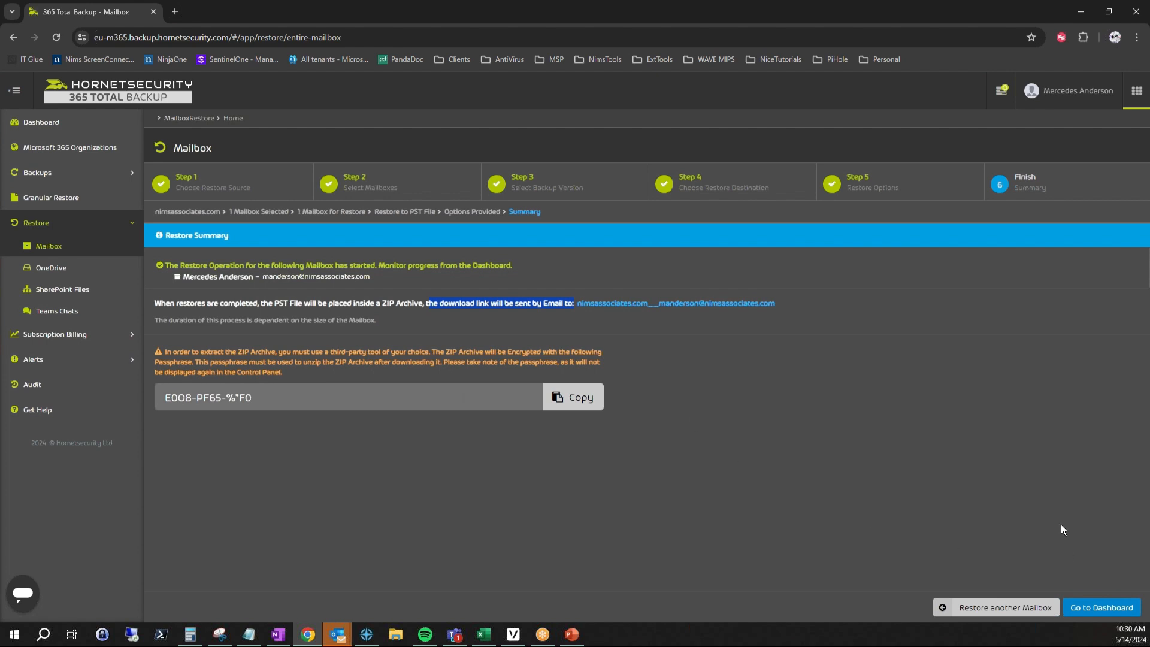
# Go to the dashboard and open the progress details of the restore operation currently running.
pyautogui.click(1101, 609)
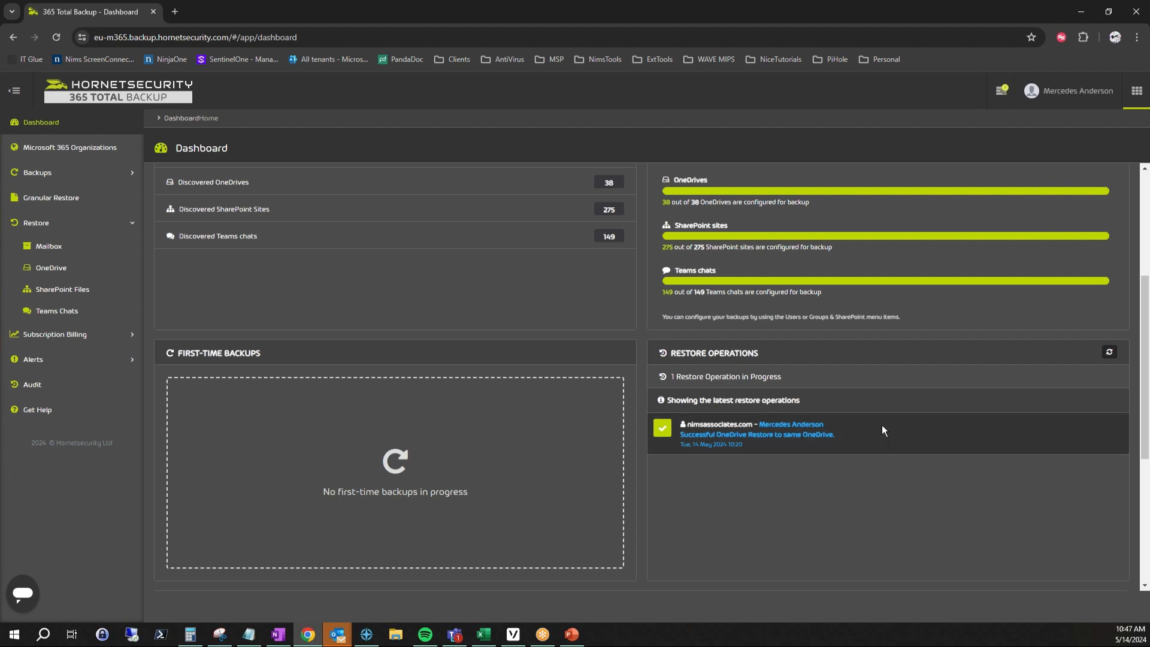
pyautogui.click(916, 383)
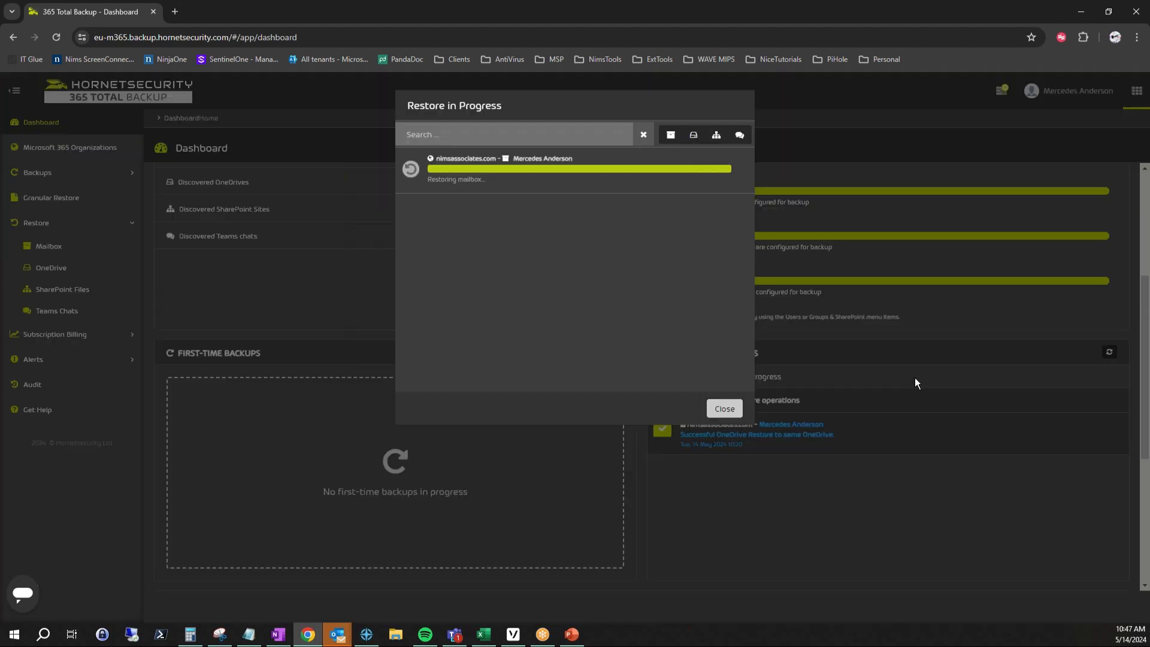